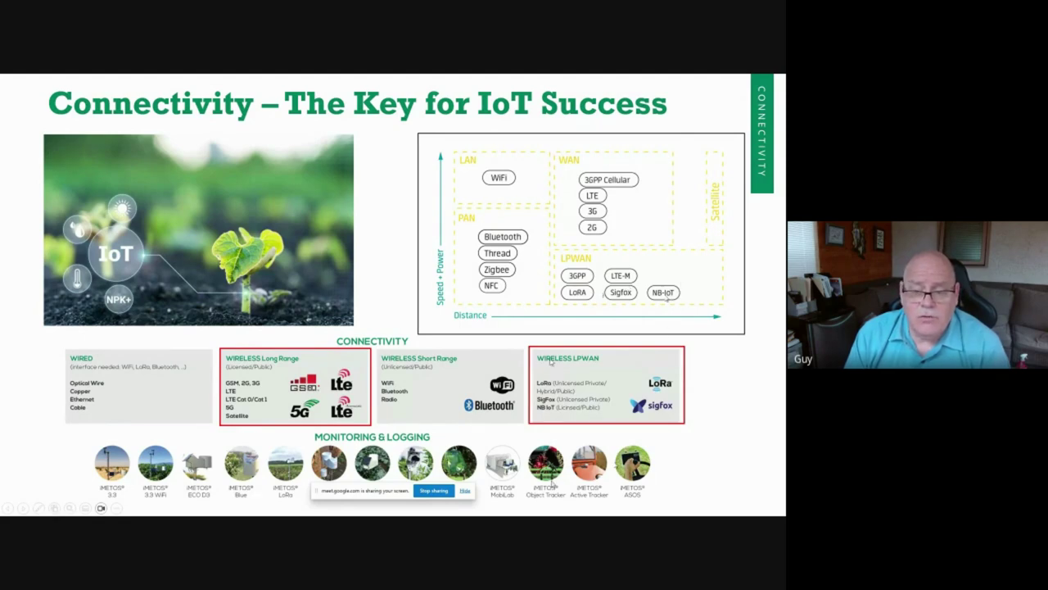
Advance the slideshow to the 'Value Proposition = Stacked ROI' slide with its six ROI panels
key("Right")
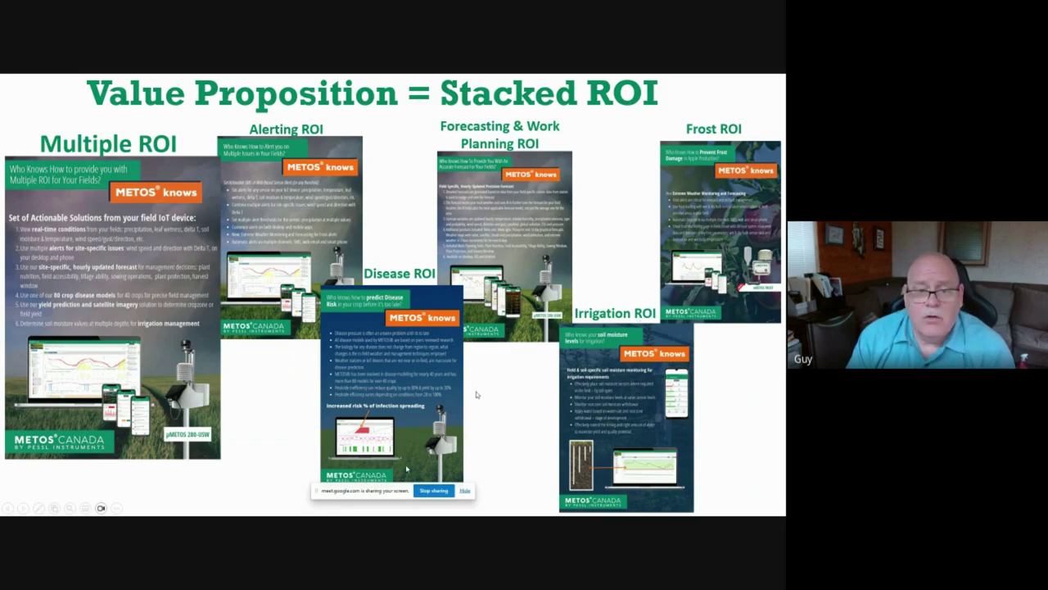
Advance to the 'Cheat Sheets = Easy to Use' slide showing three cheat-sheet guides
key("Right")
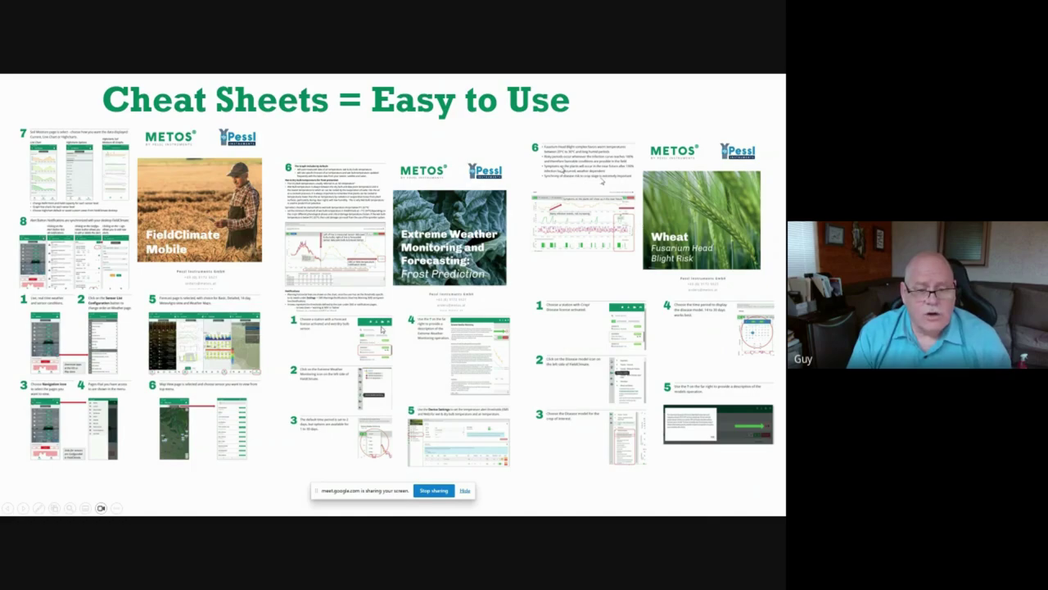
End the slideshow and minimize PowerPoint to reveal the FieldClimate stations map
key("Escape")
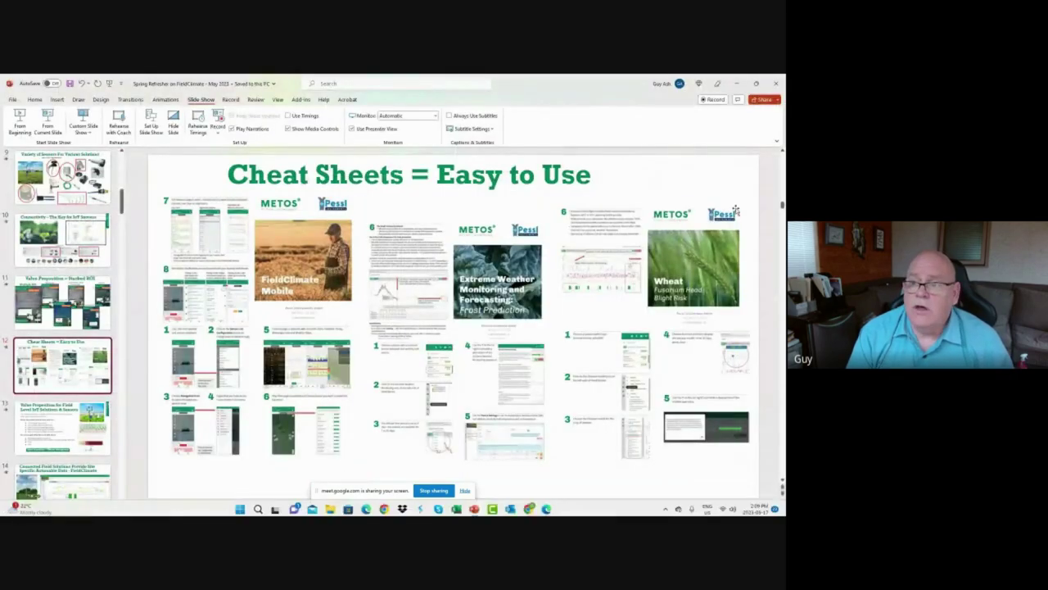
left_click(736, 84)
left_click_drag(509, 280, 471, 324)
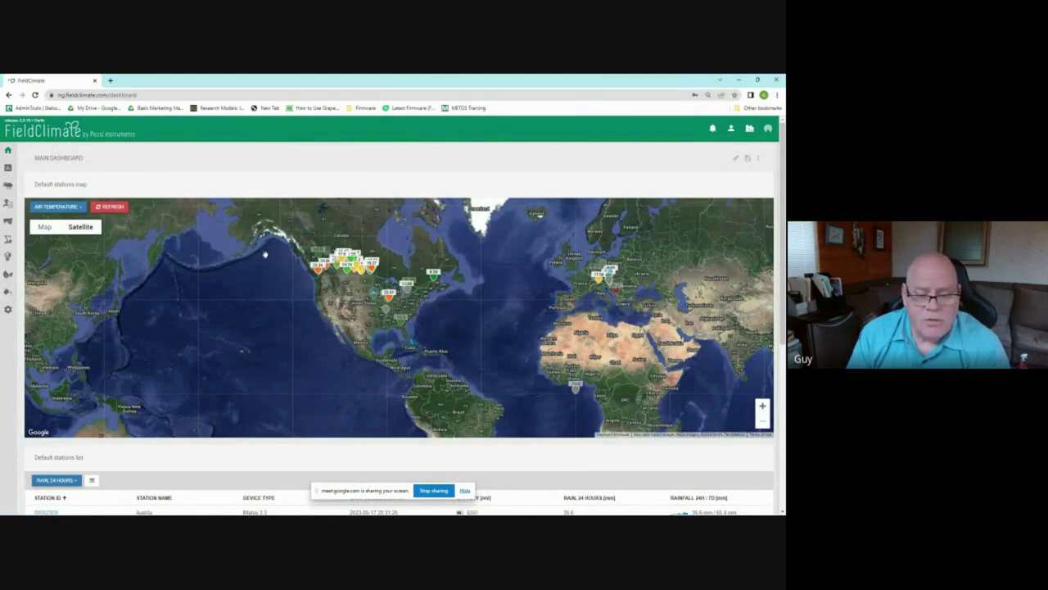
Pan the map over western Canada and zoom in on the station markers around Winnipeg
scroll(772, 376, "down", 3)
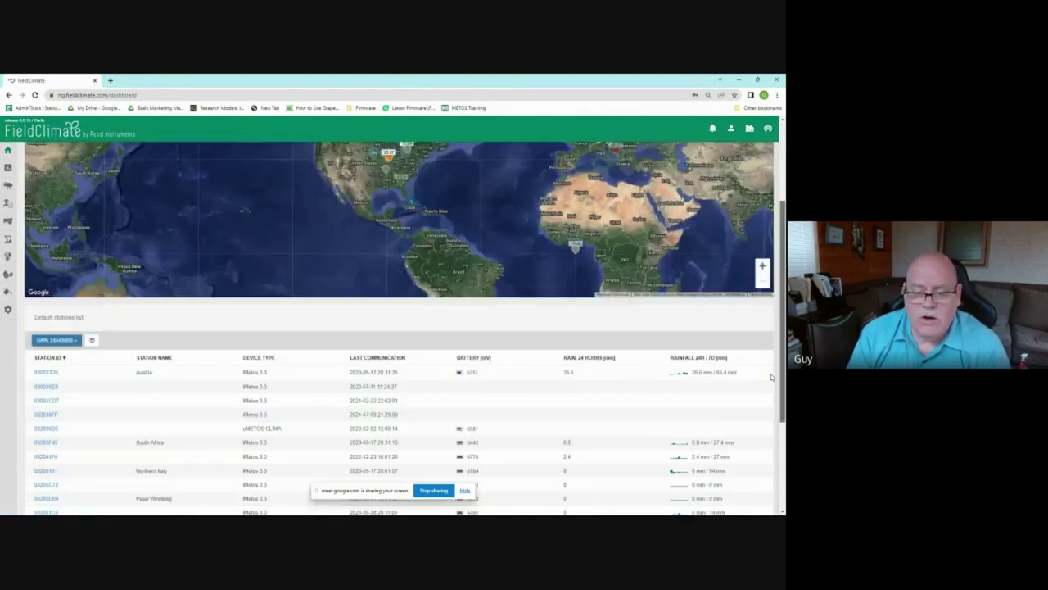
scroll(770, 393, "down", 2)
scroll(424, 291, "up", 5)
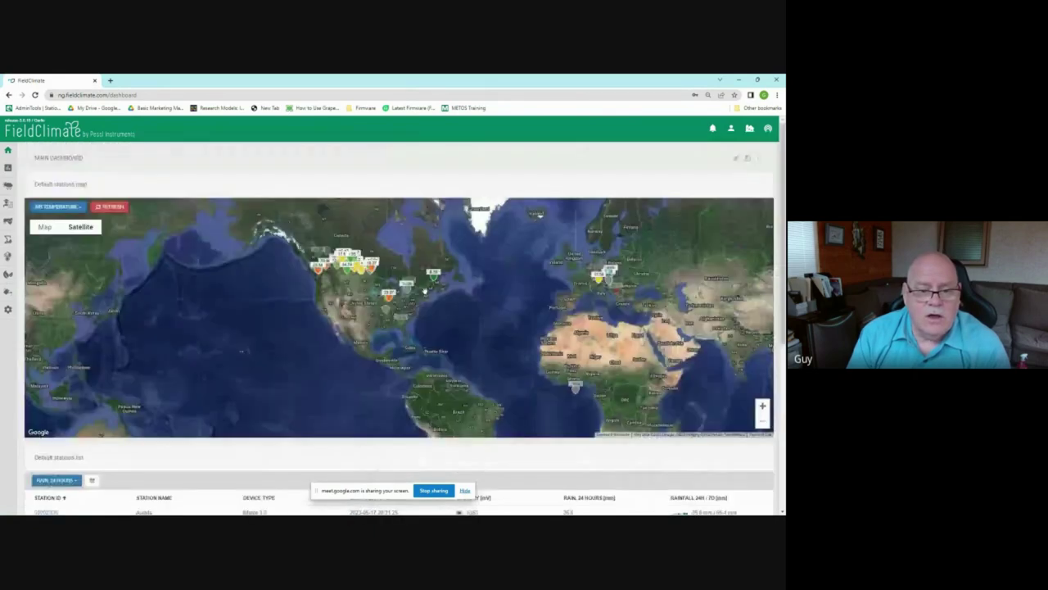
scroll(424, 291, "up", 2)
left_click_drag(378, 288, 463, 327)
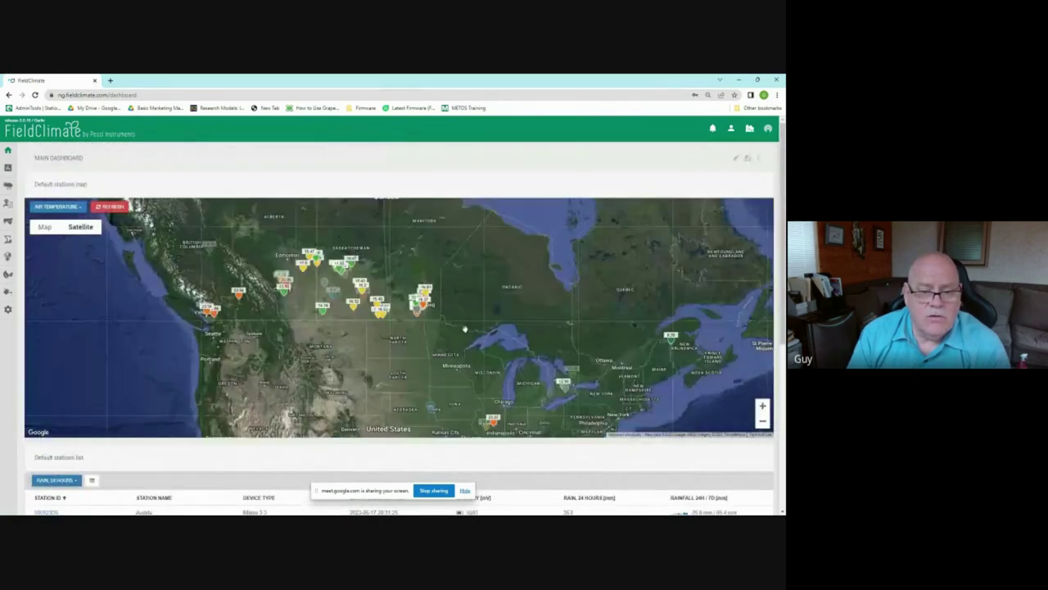
scroll(468, 328, "up", 3)
scroll(479, 372, "up", 1)
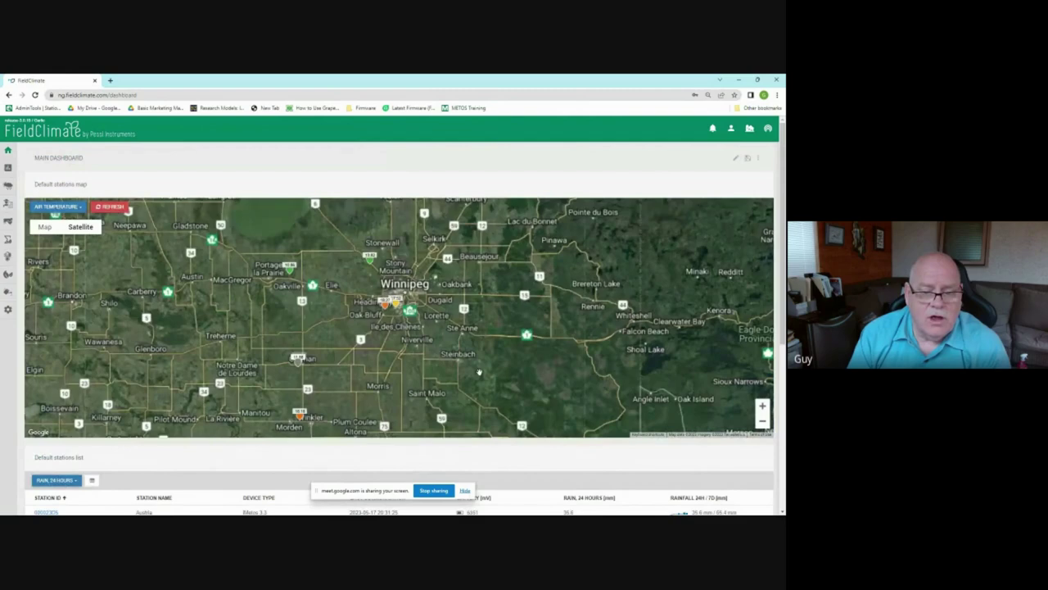
scroll(479, 373, "up", 2)
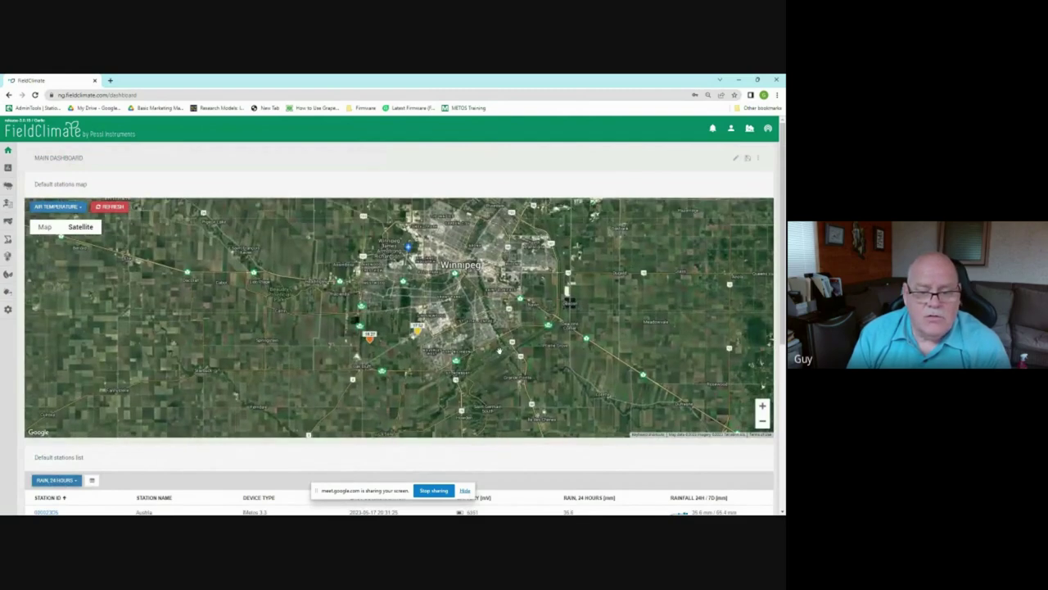
Open the Pessl Winnipeg station's hourly 2-day sensor charts, then show the stations list
left_click(419, 334)
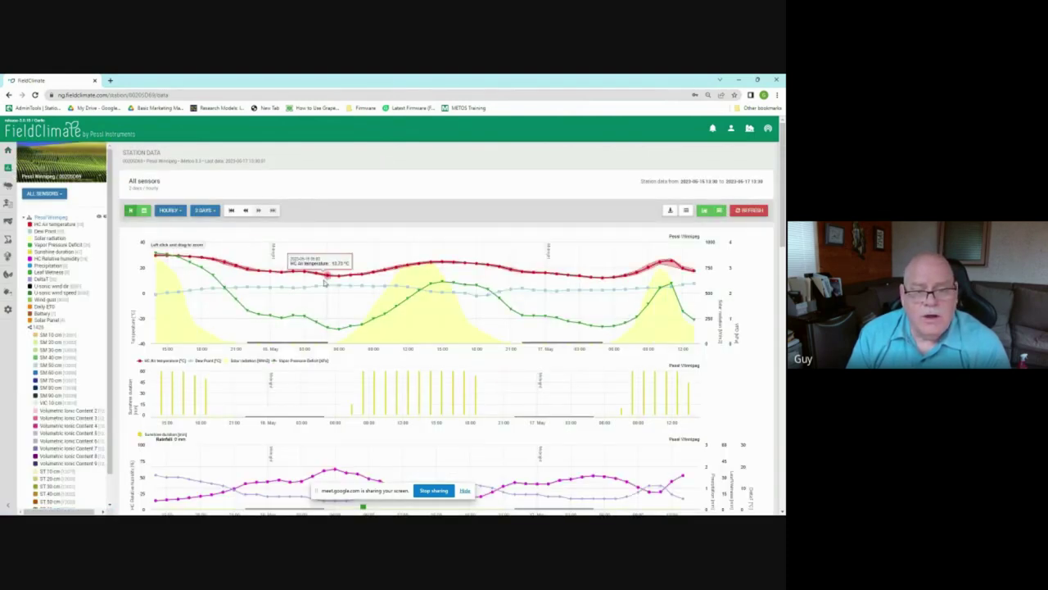
left_click(768, 129)
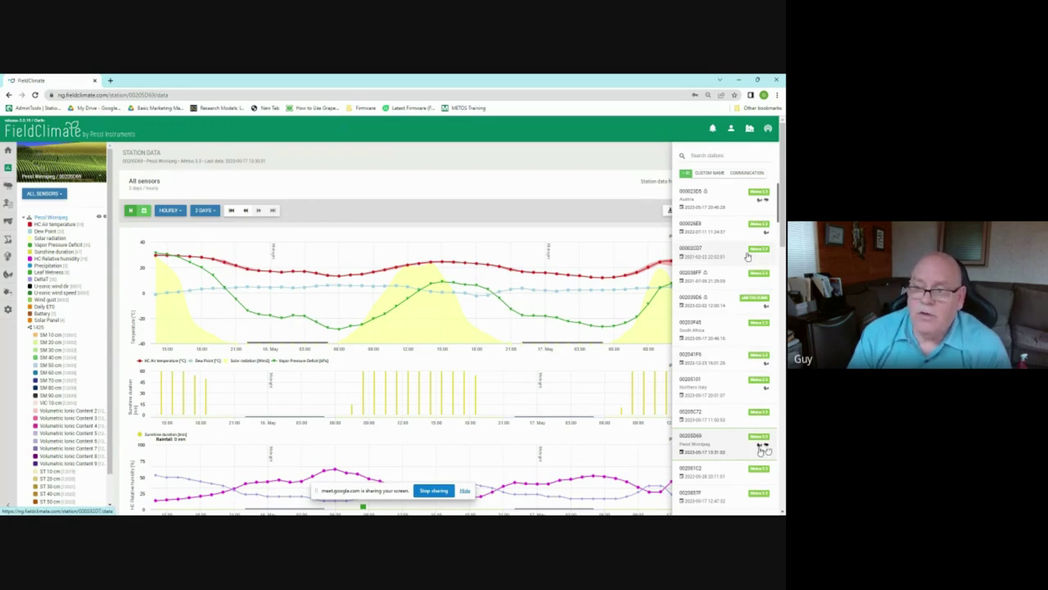
Preview the Add/Remove station form without saving, then view the User Licenses page
left_click(731, 131)
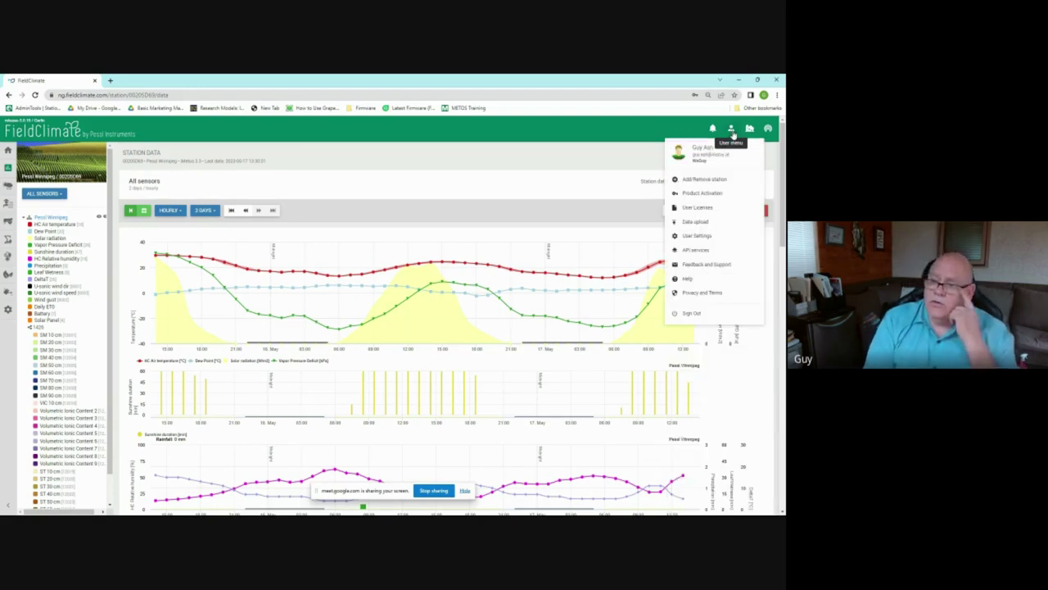
left_click(731, 180)
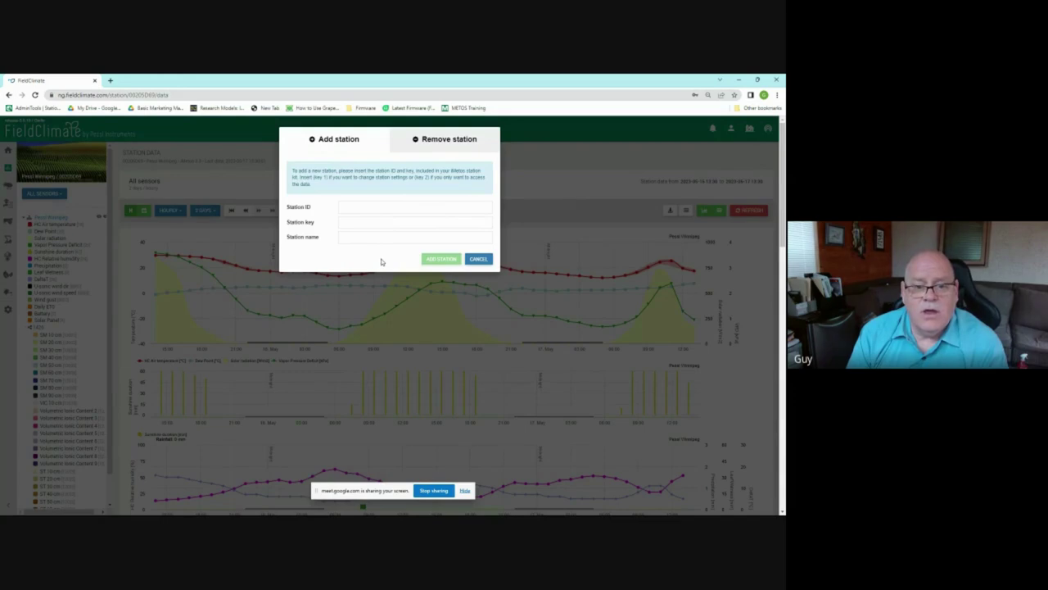
left_click(481, 259)
left_click(731, 129)
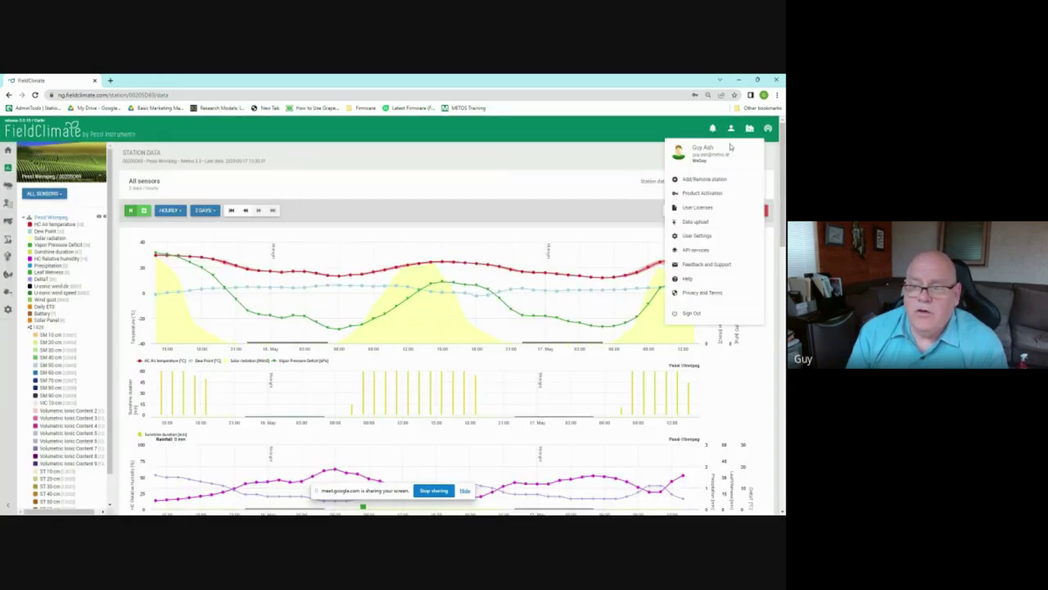
left_click(698, 208)
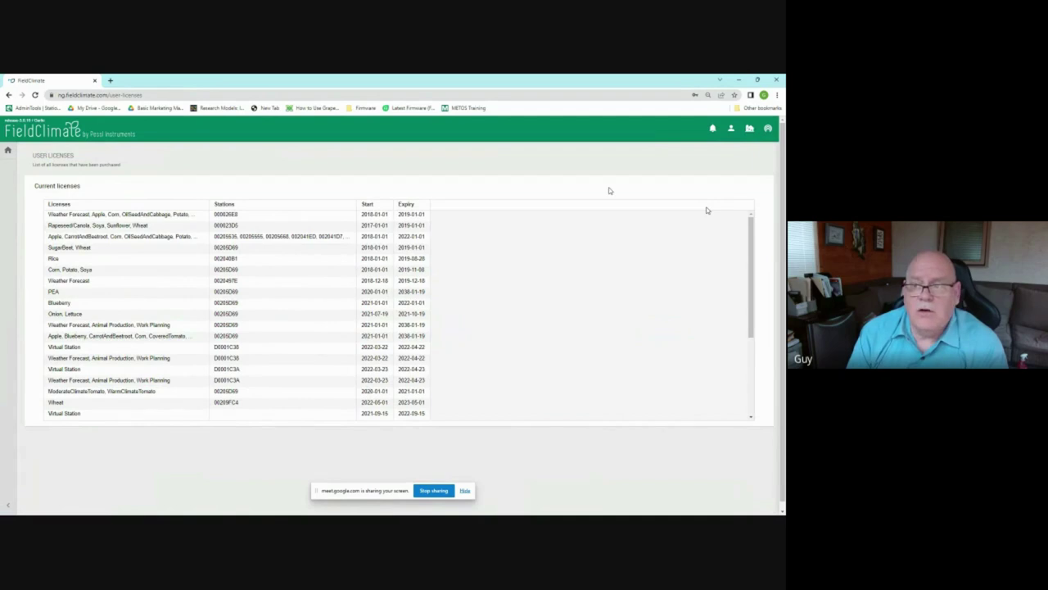
Open User Settings and look through its Account, Other settings and Notifications sections
left_click(731, 131)
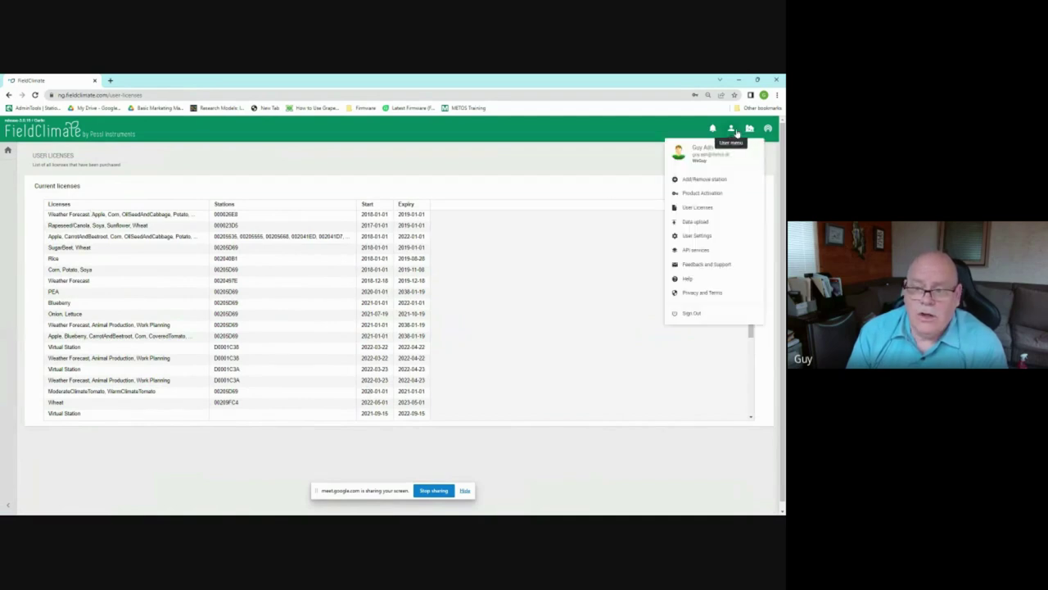
left_click(698, 235)
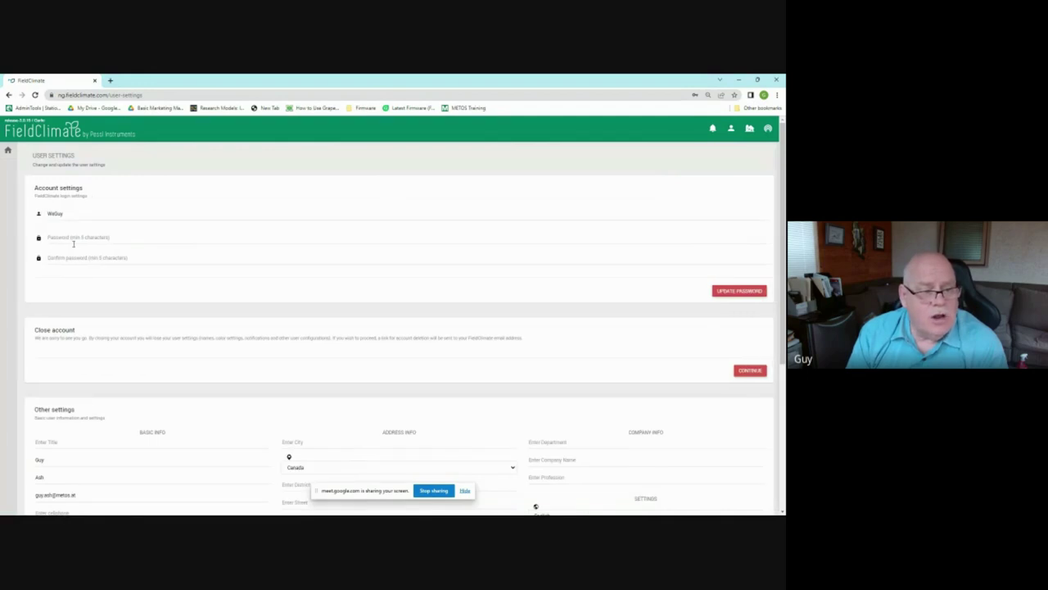
scroll(217, 361, "down", 2)
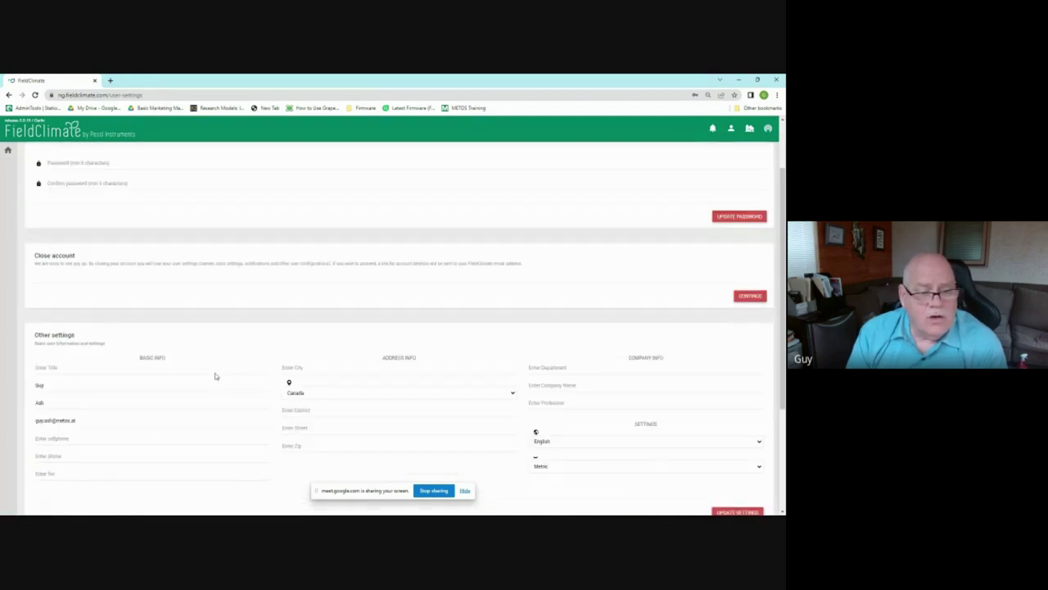
scroll(215, 376, "down", 1)
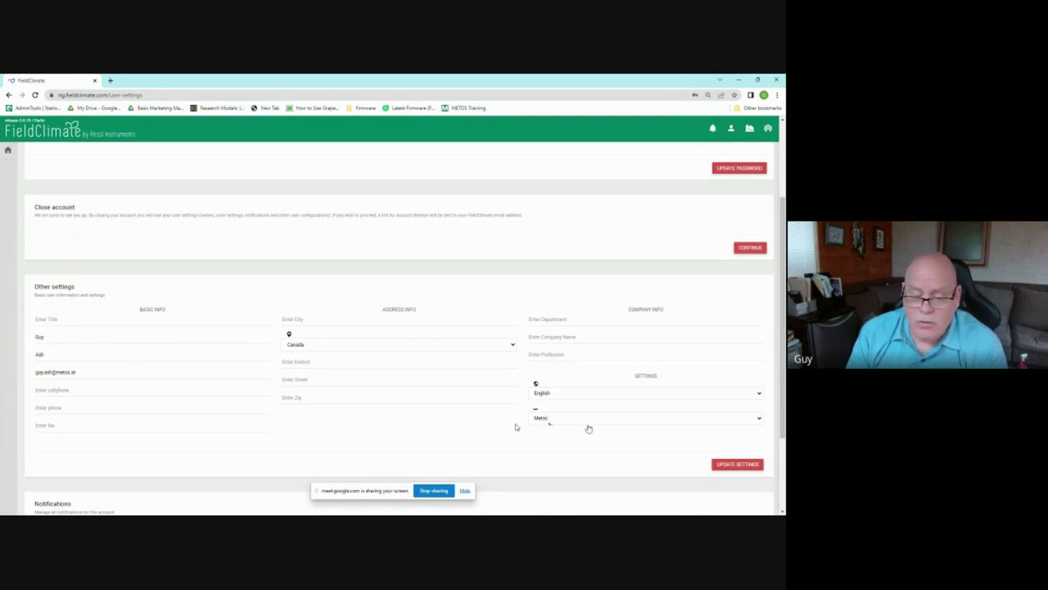
scroll(587, 428, "down", 3)
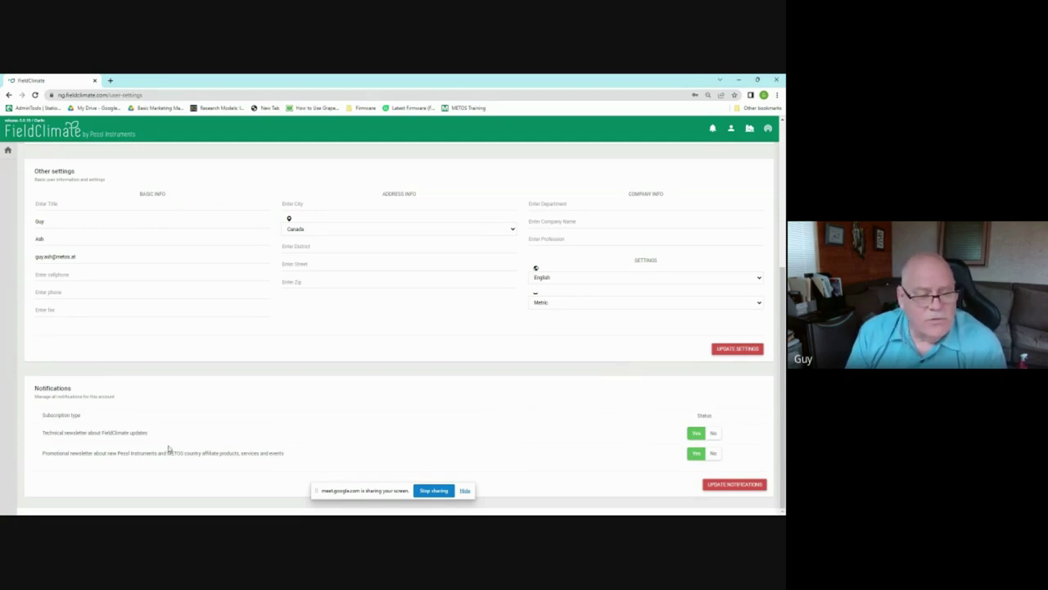
scroll(608, 447, "up", 3)
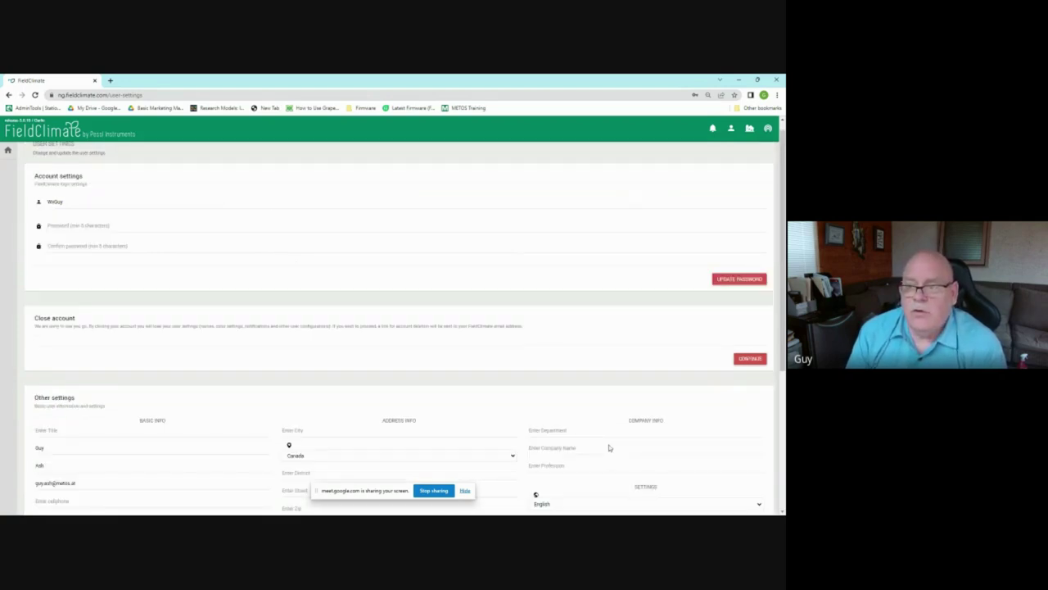
scroll(609, 444, "up", 1)
Pick Pessl Winnipeg from the stations list to reload its hourly 2-day sensor charts
left_click(731, 129)
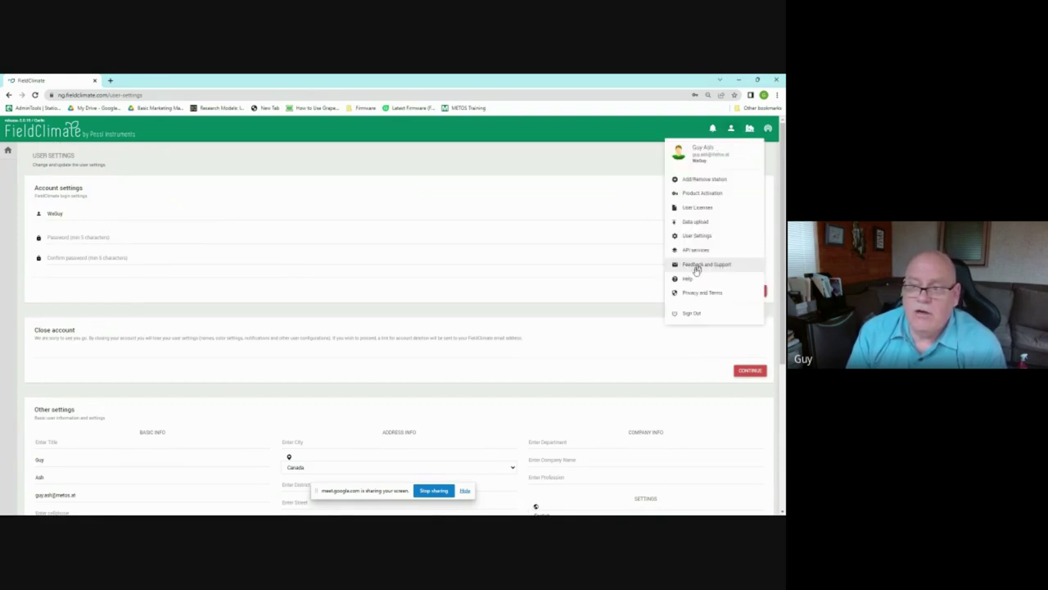
left_click(766, 129)
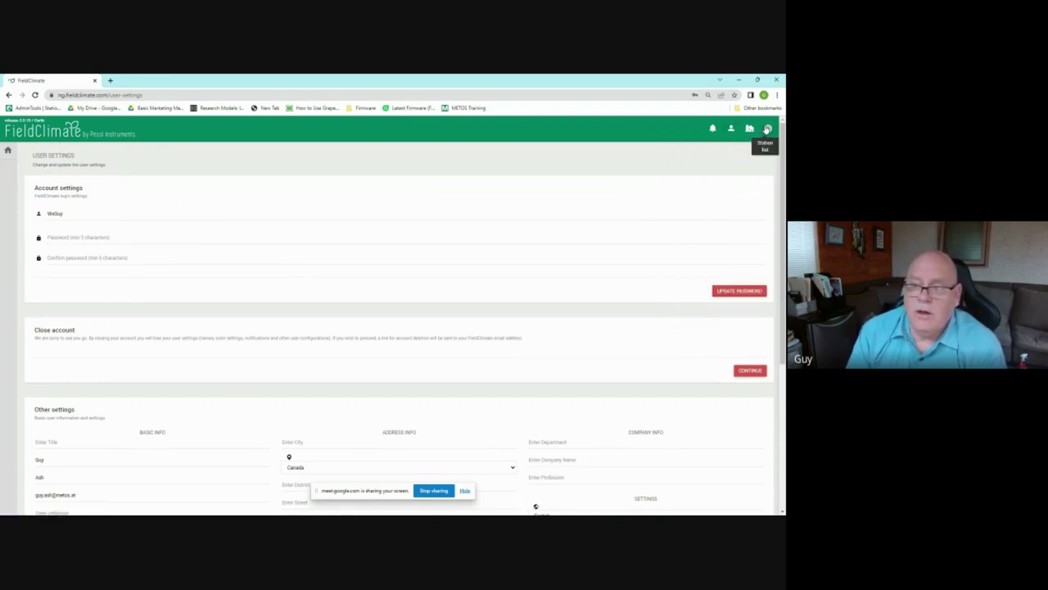
left_click(767, 128)
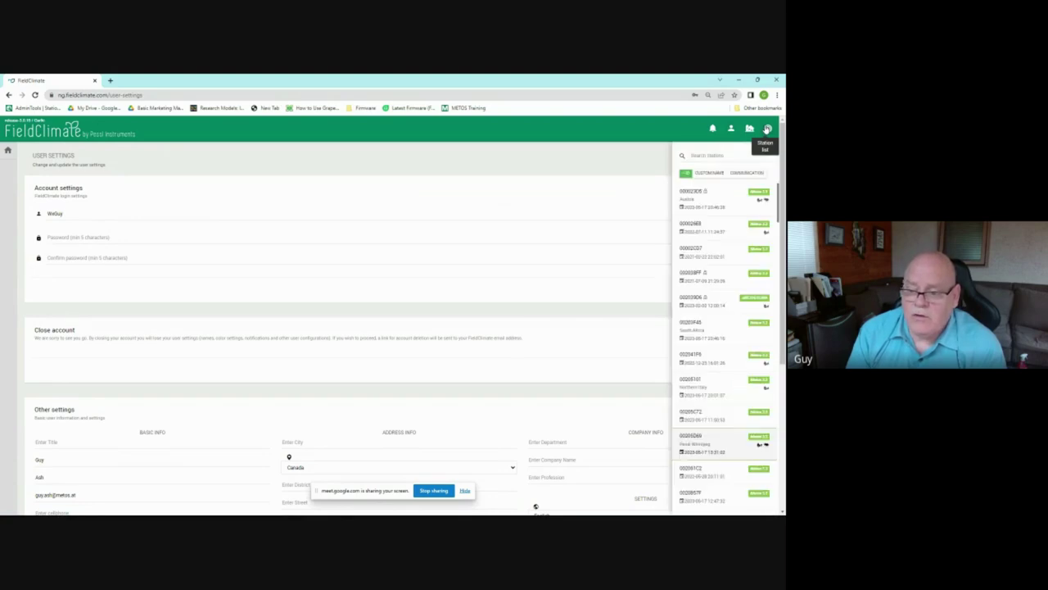
left_click(720, 447)
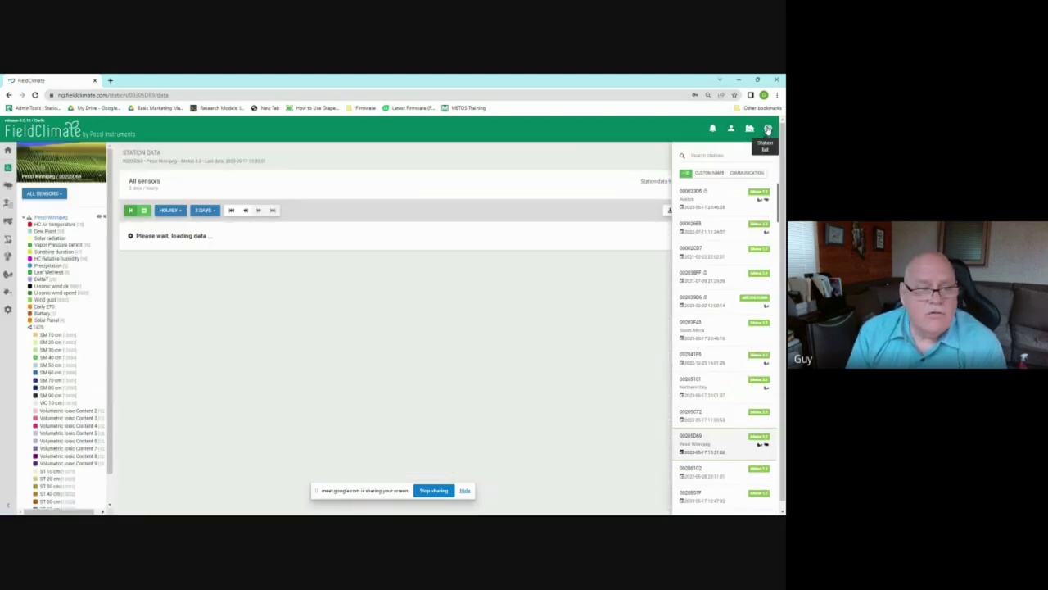
left_click(767, 129)
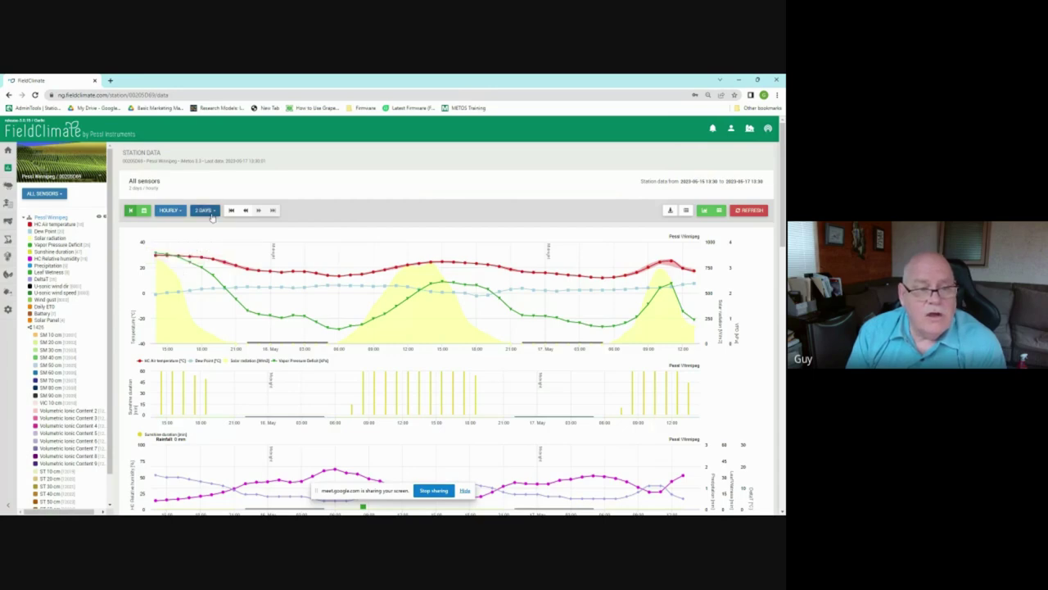
left_click(177, 210)
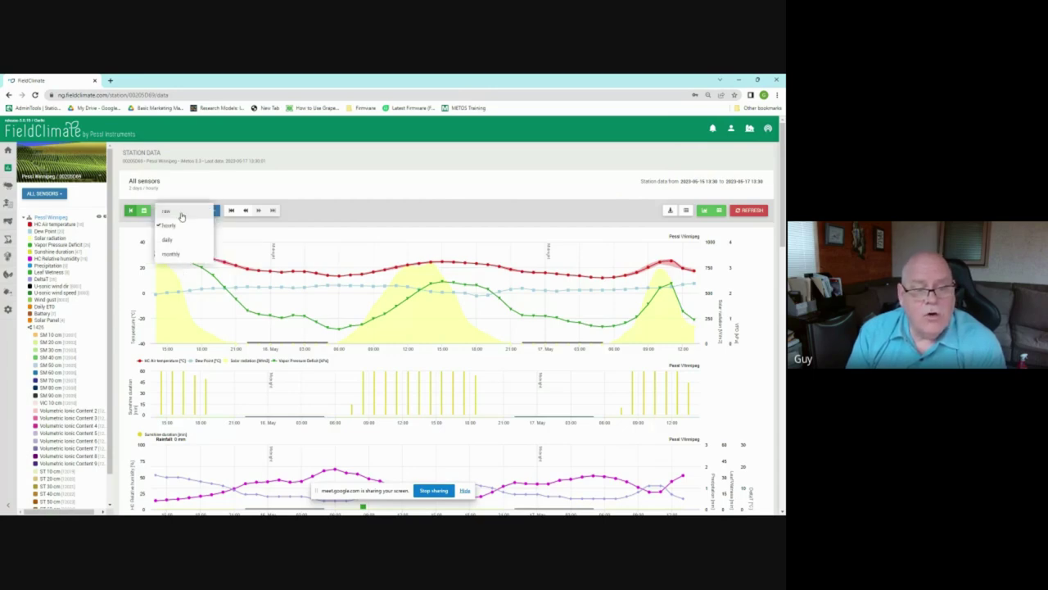
left_click(182, 212)
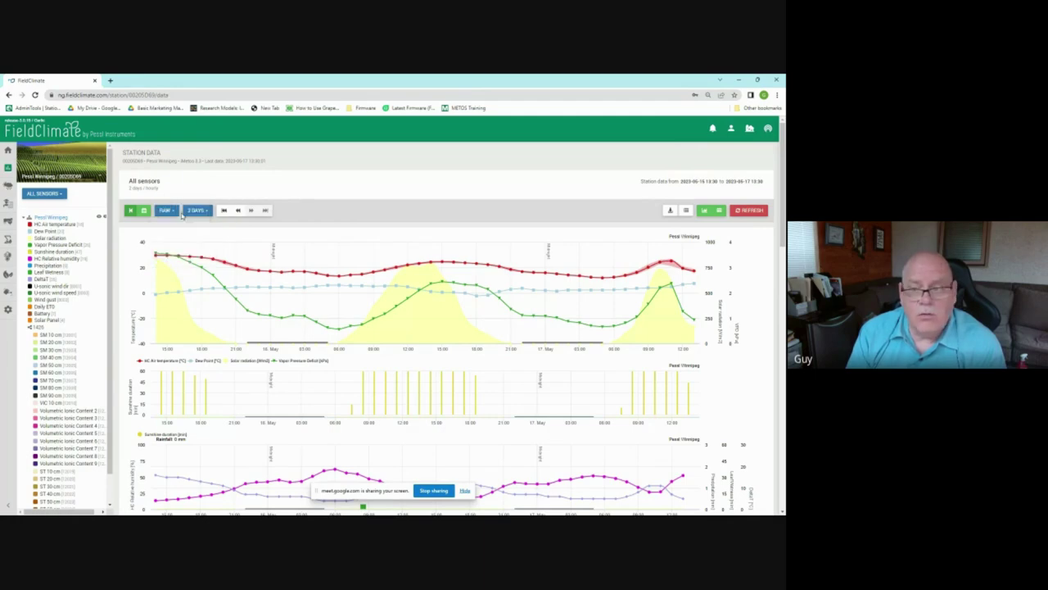
left_click(746, 211)
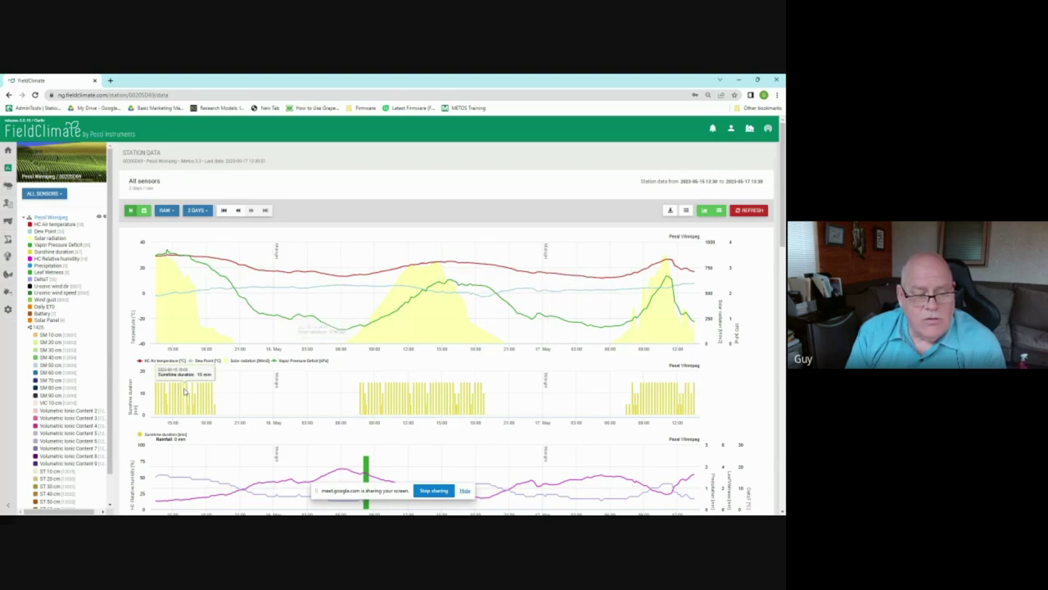
scroll(387, 403, "down", 3)
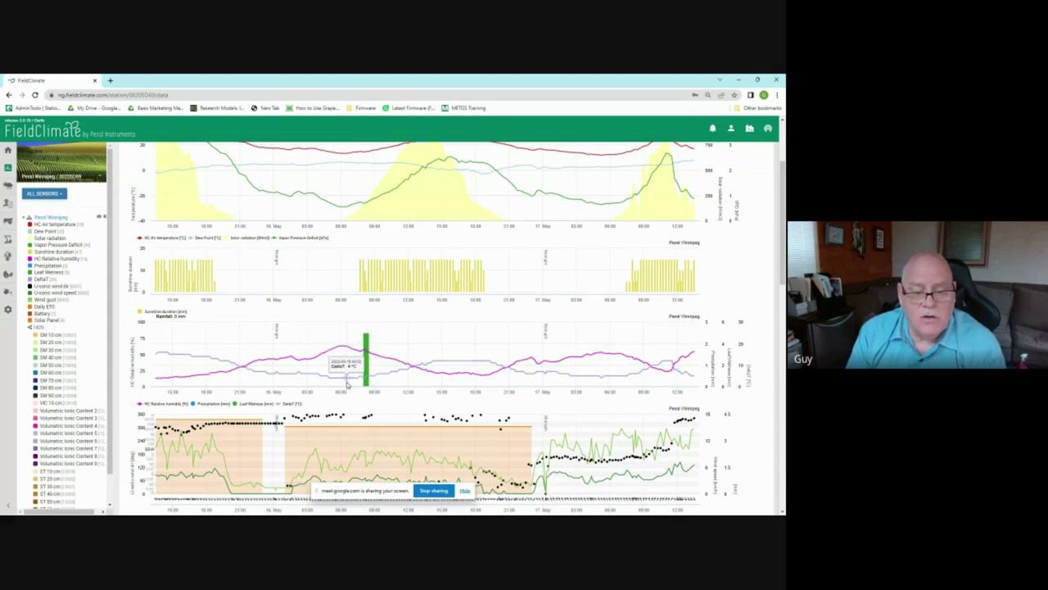
scroll(347, 385, "down", 3)
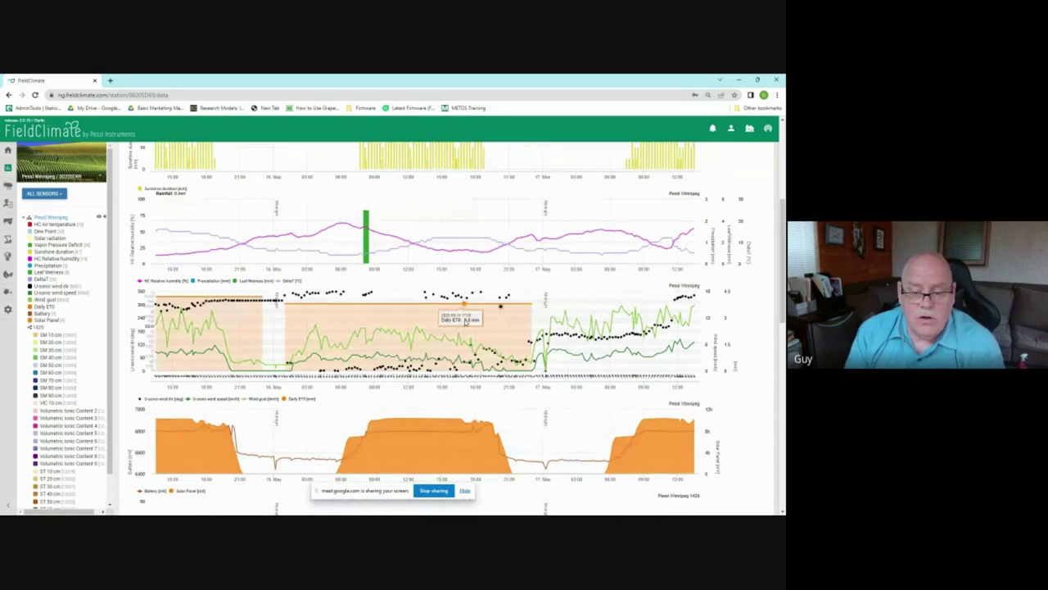
scroll(436, 379, "down", 1)
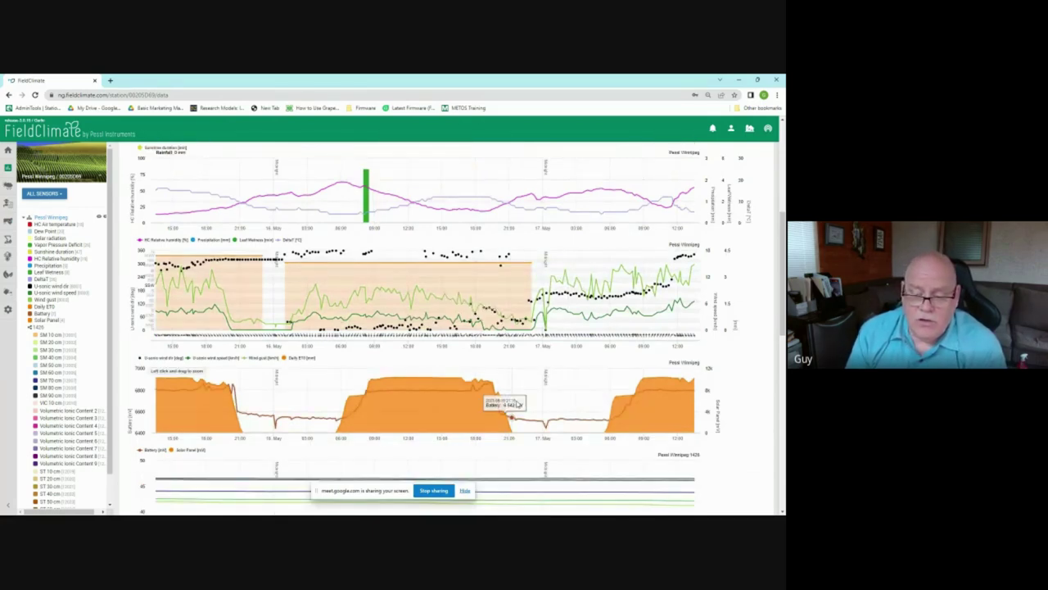
scroll(497, 362, "down", 2)
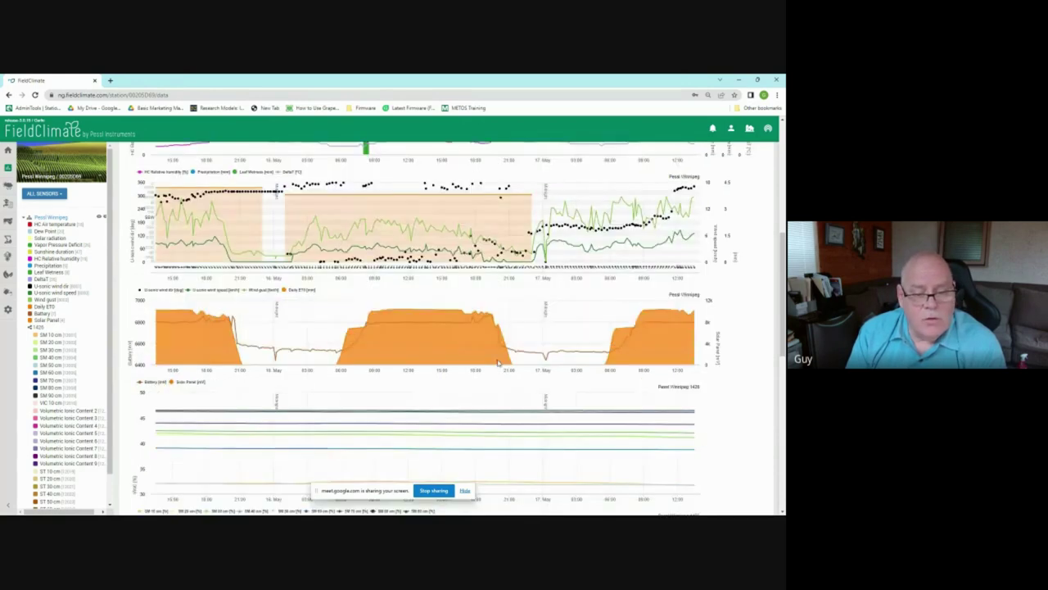
scroll(497, 362, "down", 1)
scroll(389, 396, "down", 2)
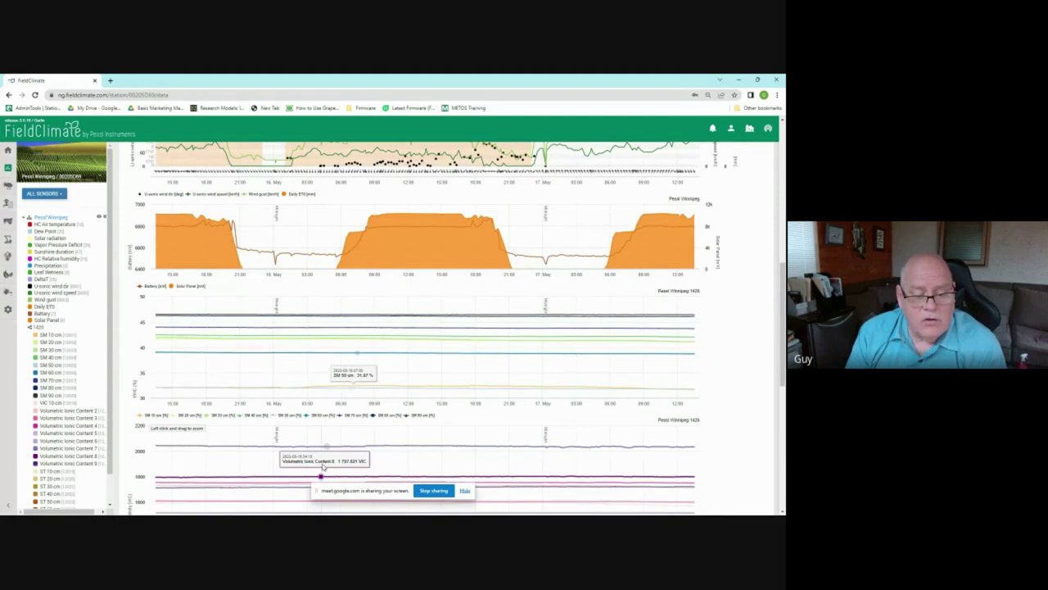
scroll(352, 457, "down", 3)
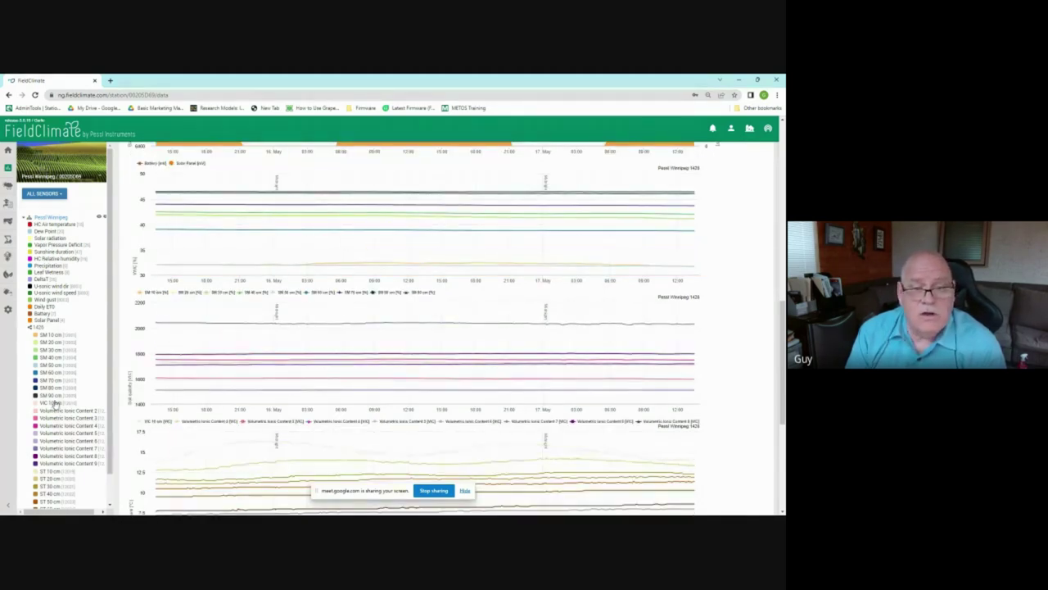
scroll(411, 425, "up", 10)
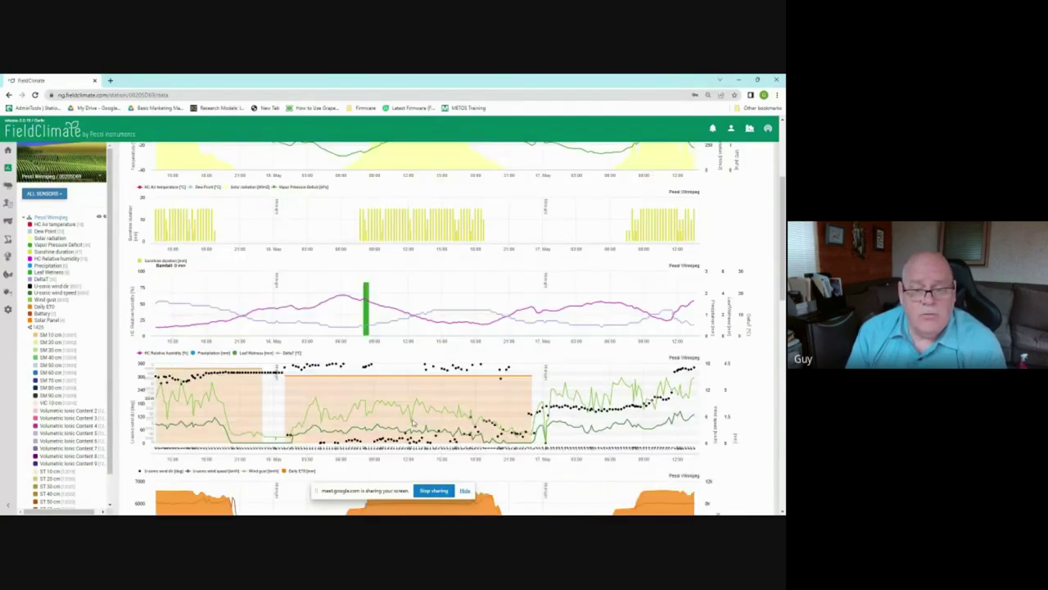
scroll(424, 412, "down", 3)
scroll(429, 416, "down", 5)
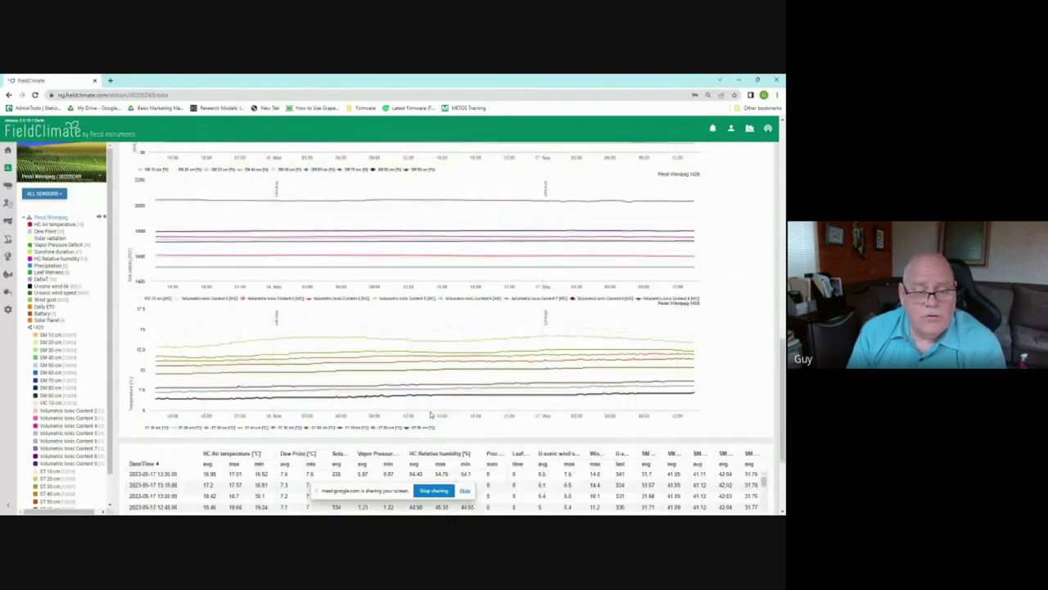
scroll(429, 415, "down", 2)
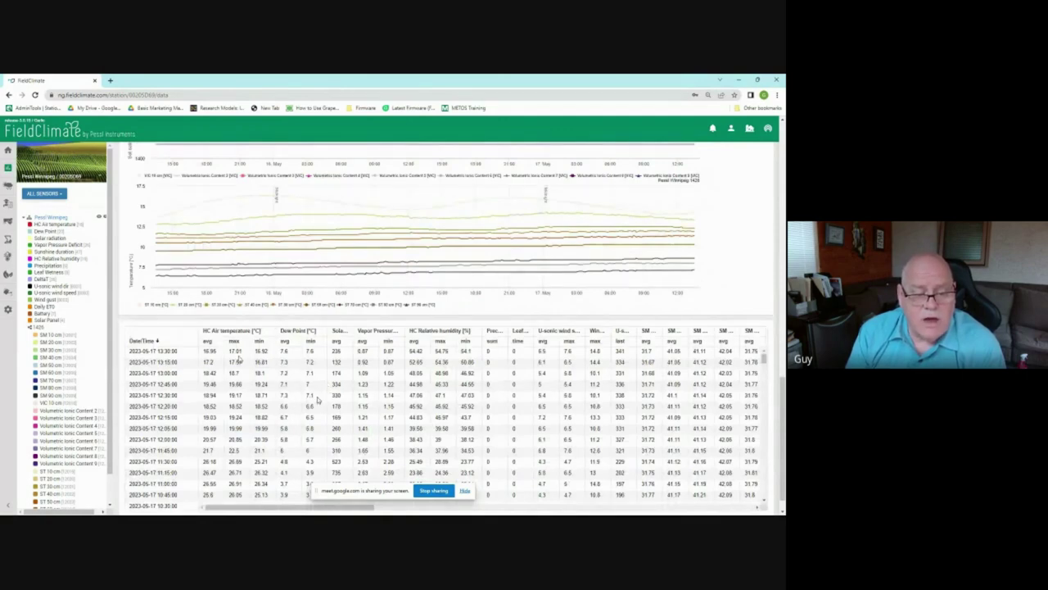
scroll(508, 419, "up", 3)
scroll(507, 419, "up", 8)
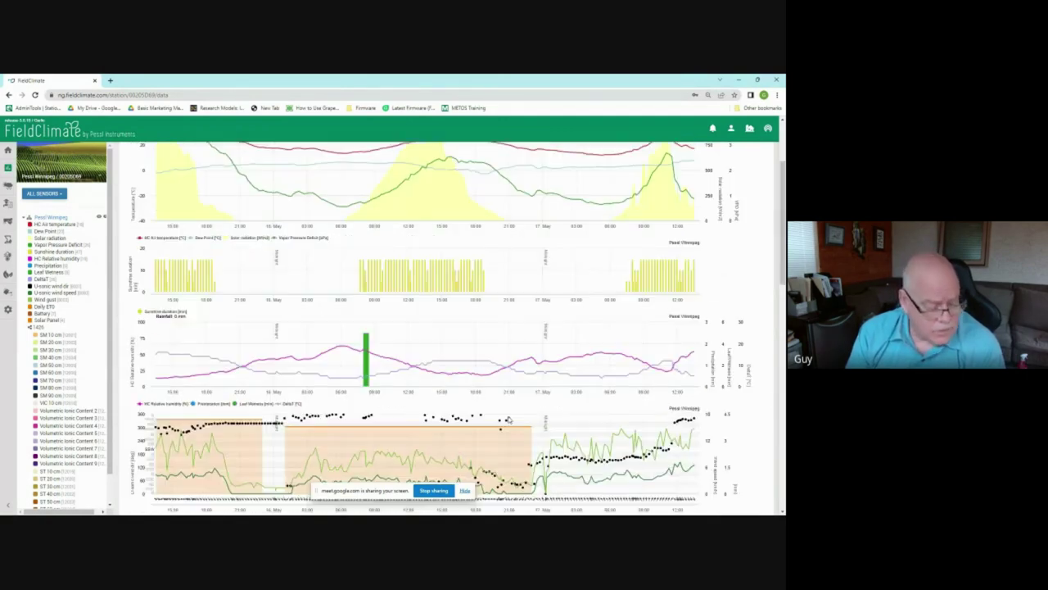
scroll(508, 419, "up", 3)
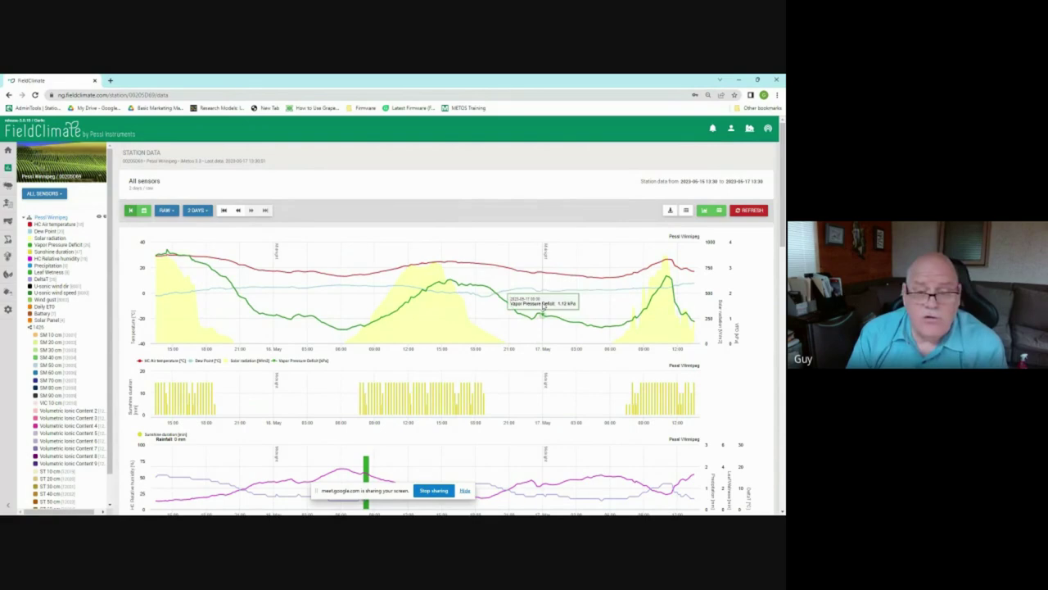
scroll(670, 352, "down", 1)
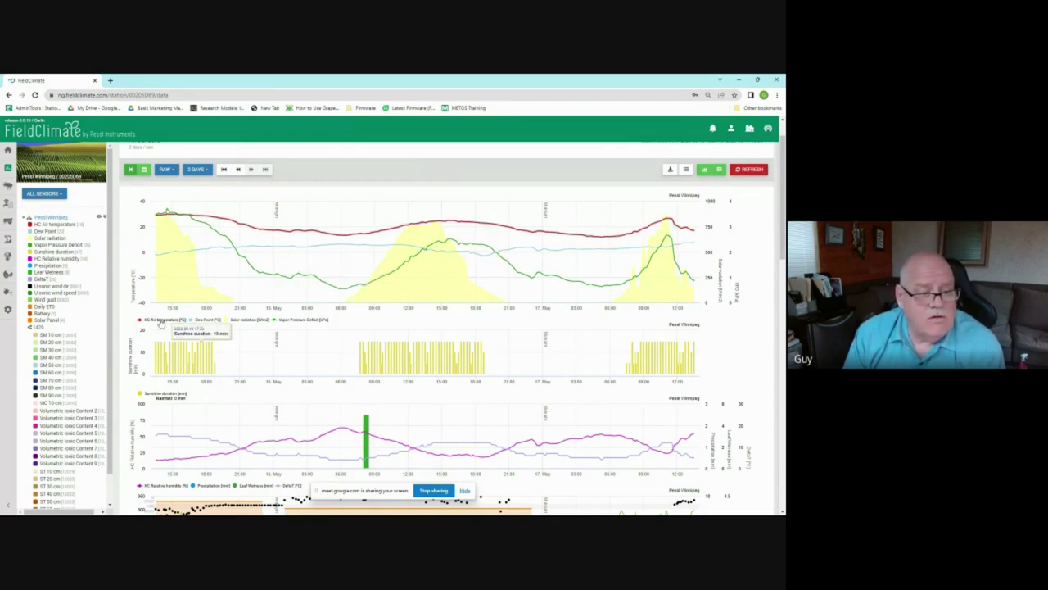
left_click(200, 320)
left_click(200, 320)
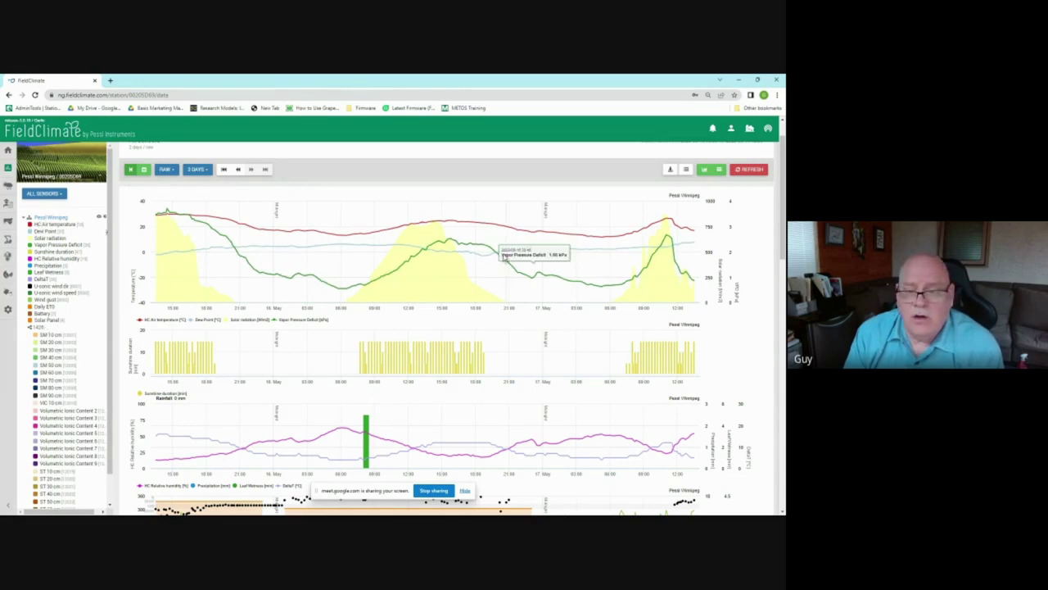
left_click_drag(515, 239, 708, 242)
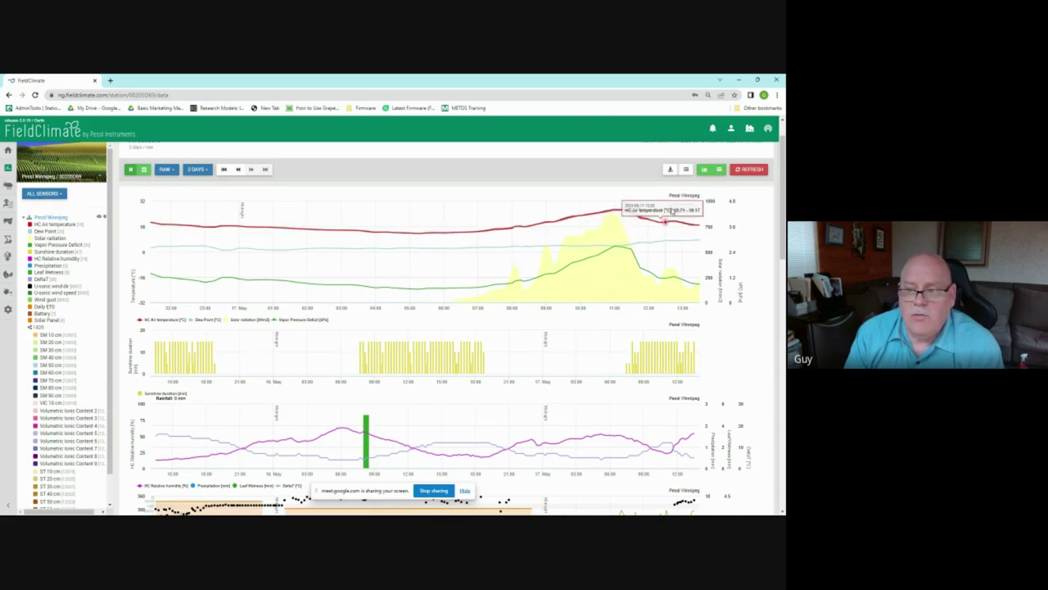
left_click(686, 214)
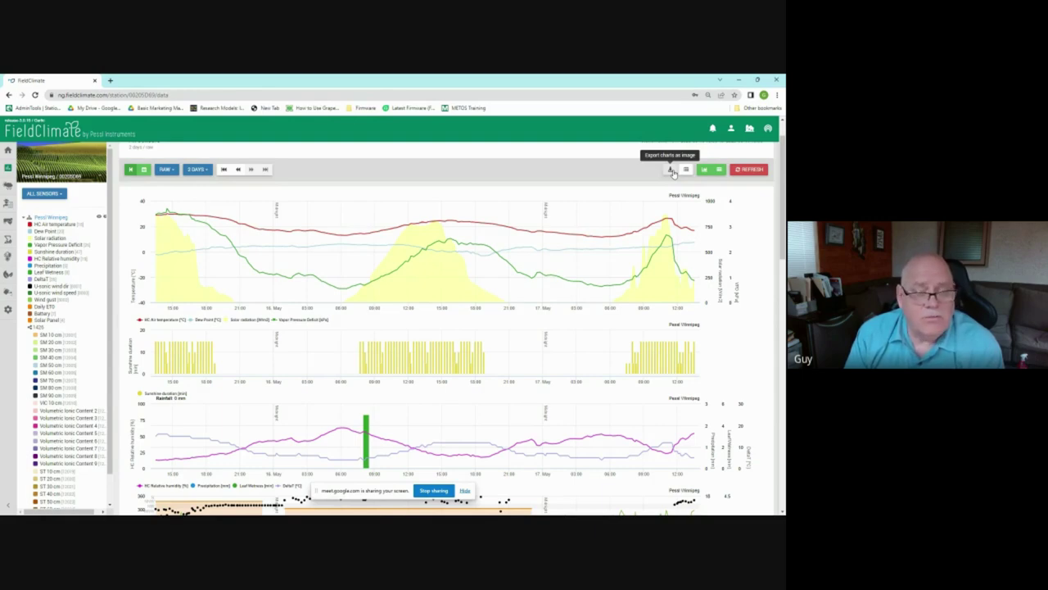
scroll(452, 368, "down", 3)
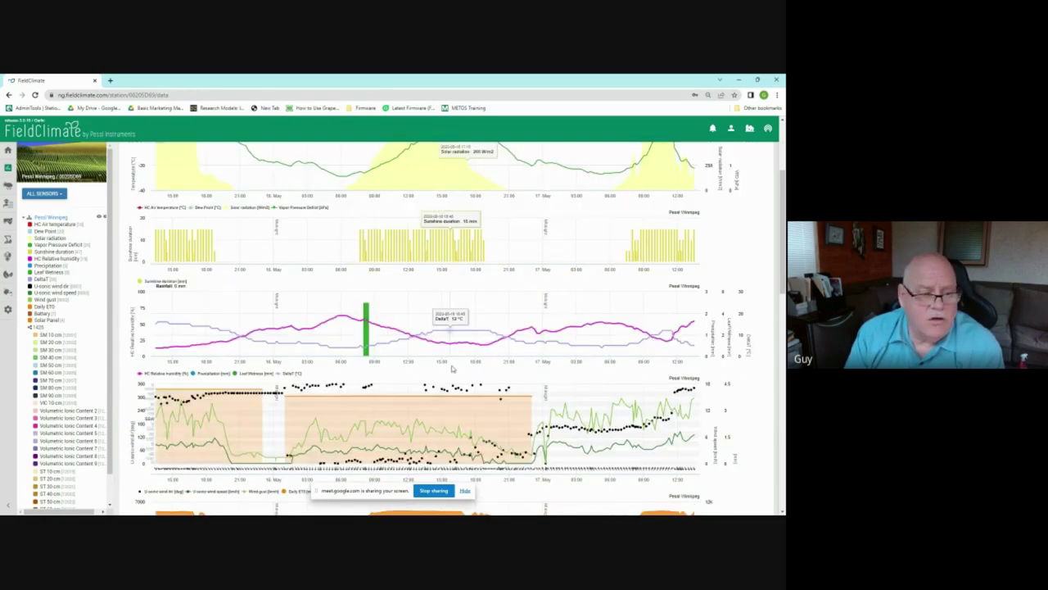
scroll(452, 368, "up", 4)
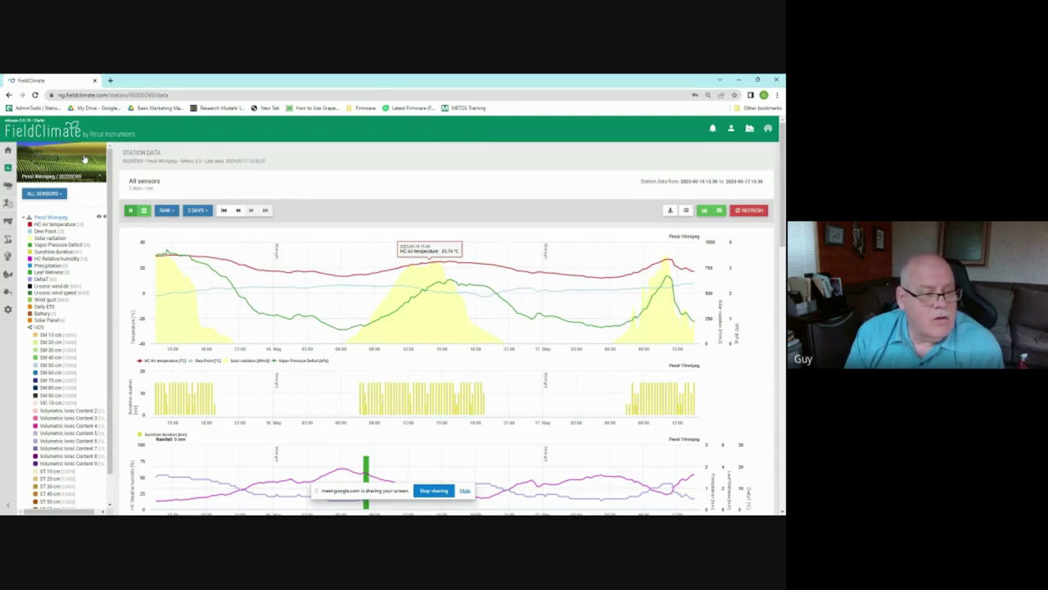
Open Device Configuration and review logging (15 min) and fixed transfer interval (30 min) unchanged
left_click(9, 311)
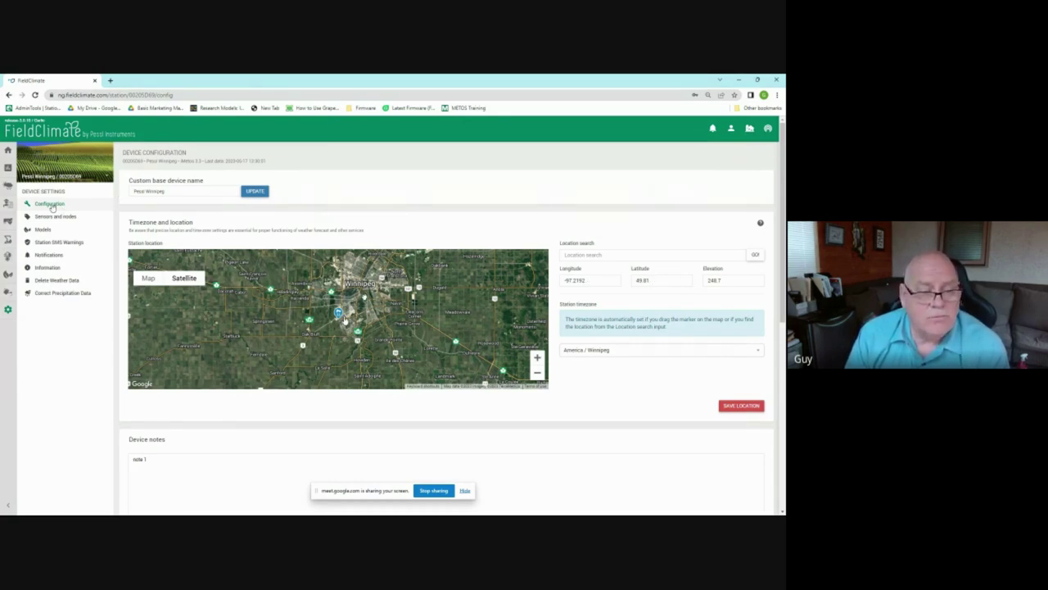
scroll(349, 325, "down", 1)
scroll(349, 324, "down", 1)
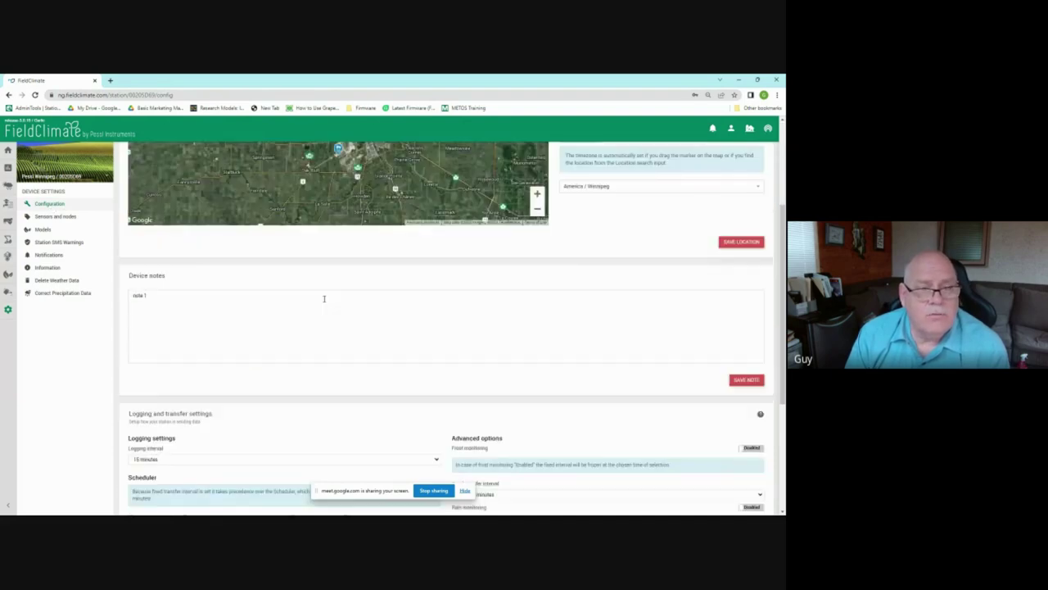
scroll(323, 300, "up", 2)
scroll(323, 300, "down", 4)
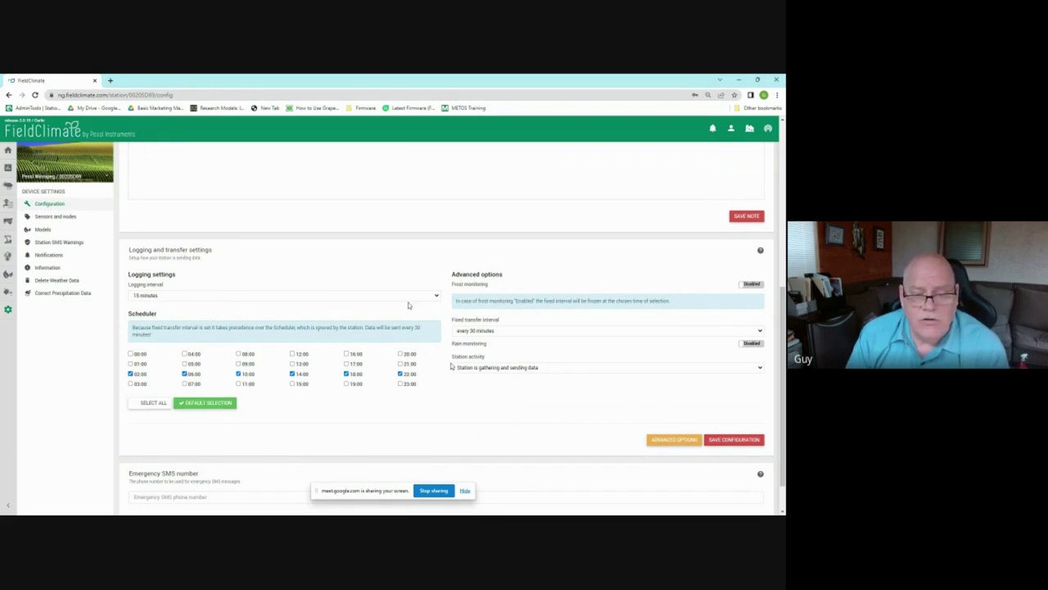
left_click(464, 330)
left_click(464, 338)
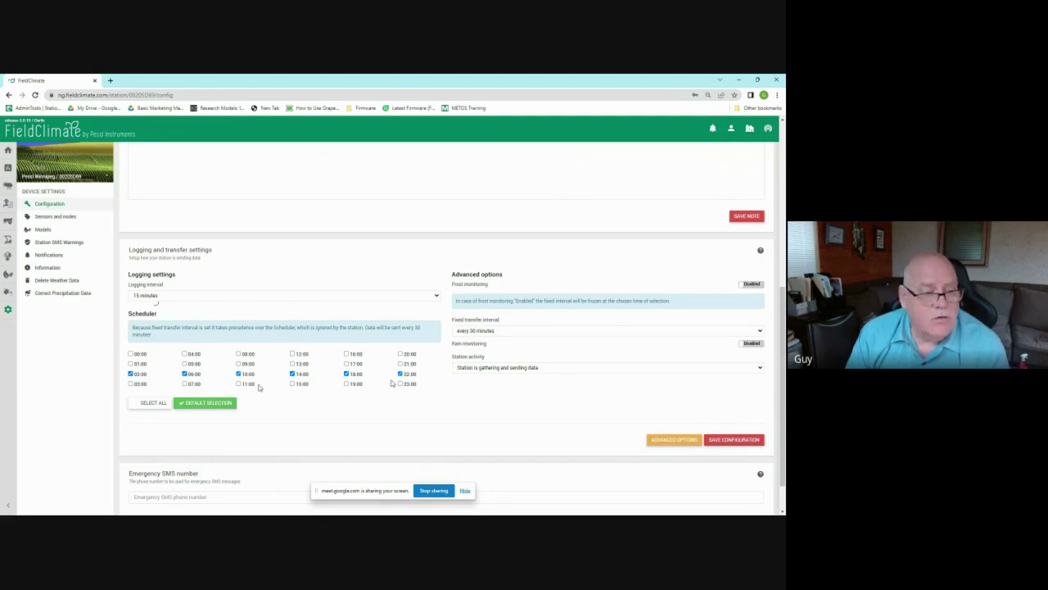
scroll(391, 383, "up", 10)
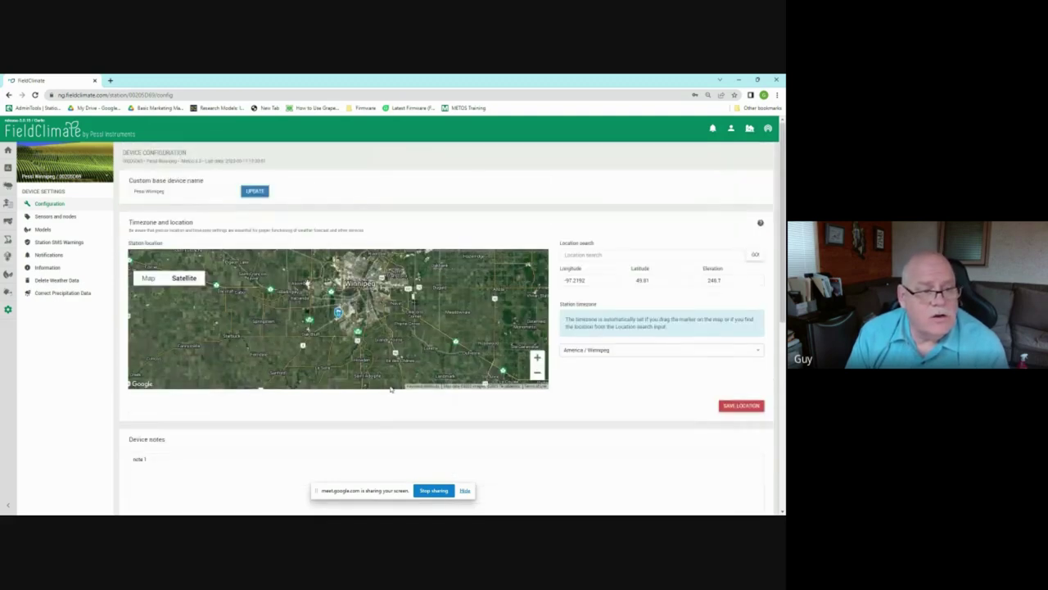
Open Sensors and nodes, switch Precipitation to in, then restore it to mm
left_click(72, 217)
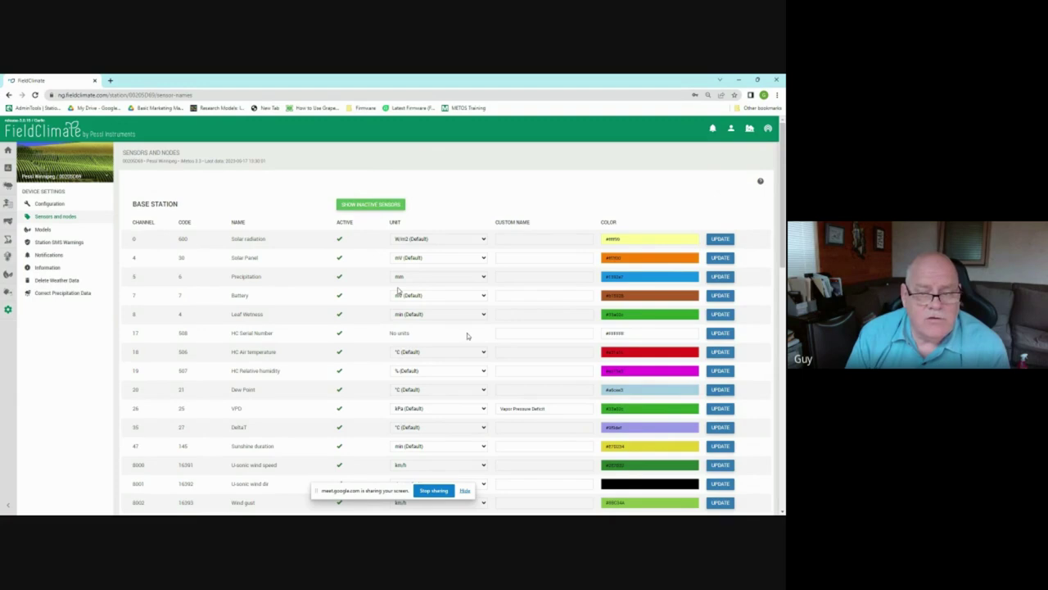
left_click(484, 277)
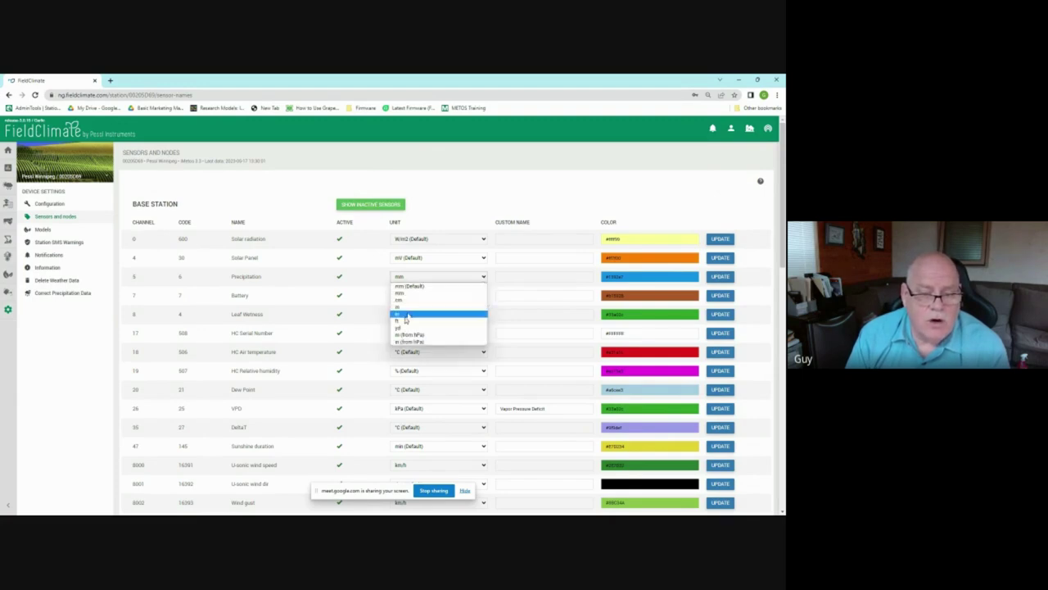
left_click(404, 317)
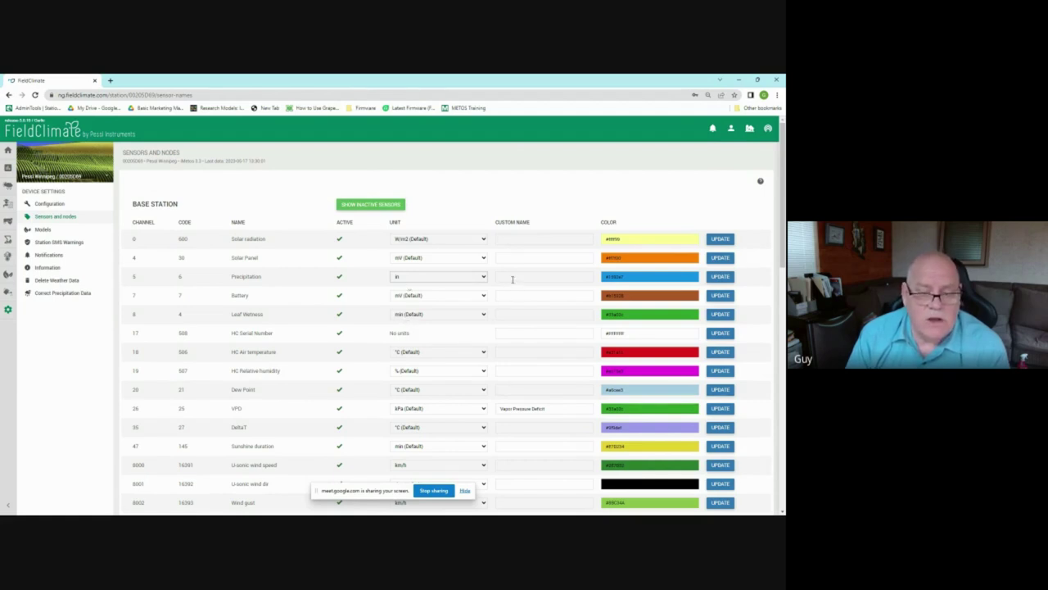
left_click(488, 279)
left_click(405, 294)
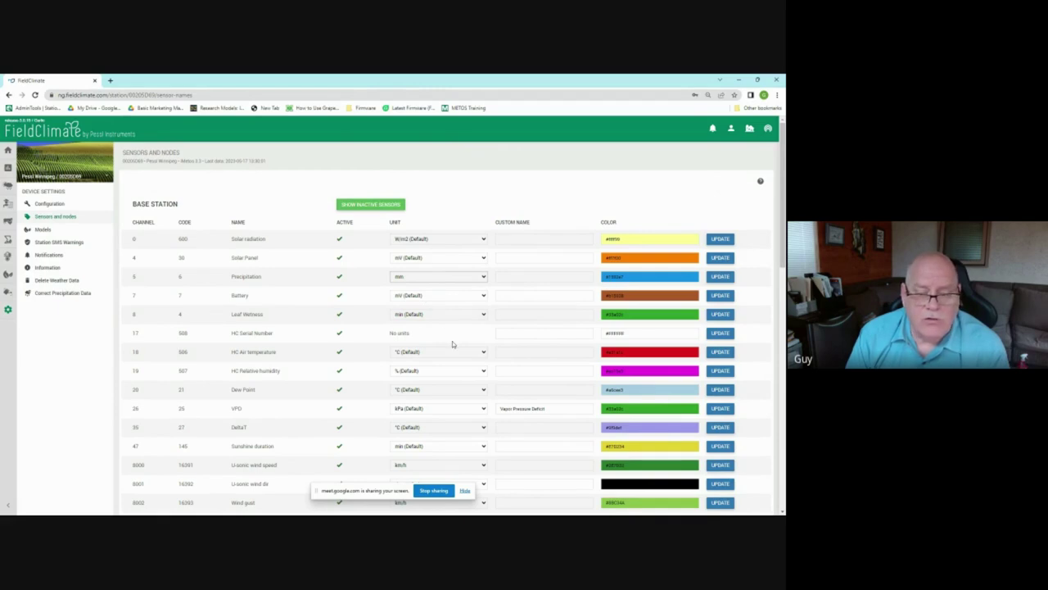
scroll(452, 340, "down", 1)
scroll(466, 357, "down", 2)
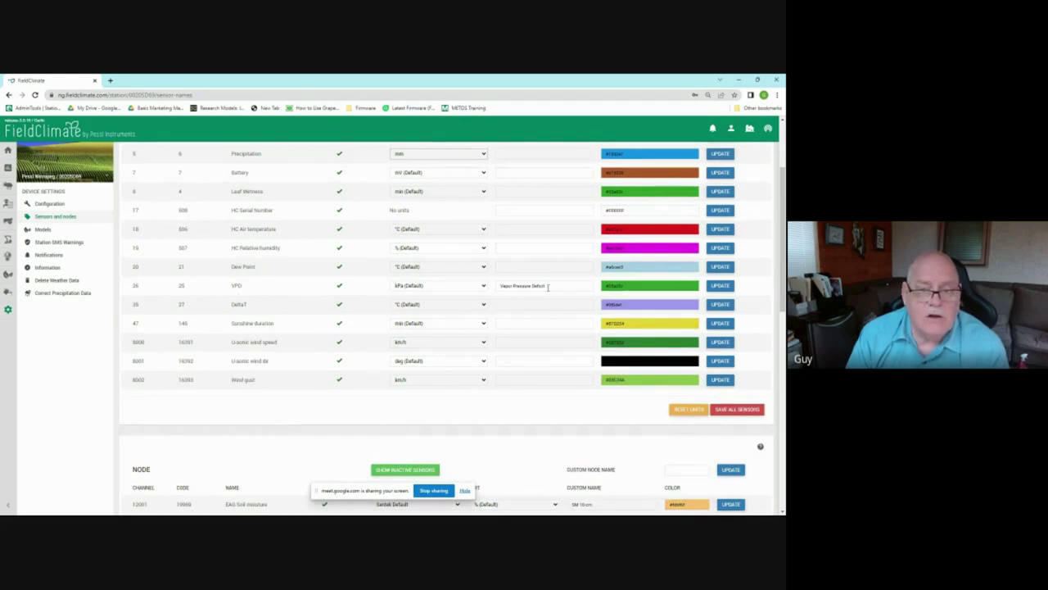
scroll(552, 290, "up", 2)
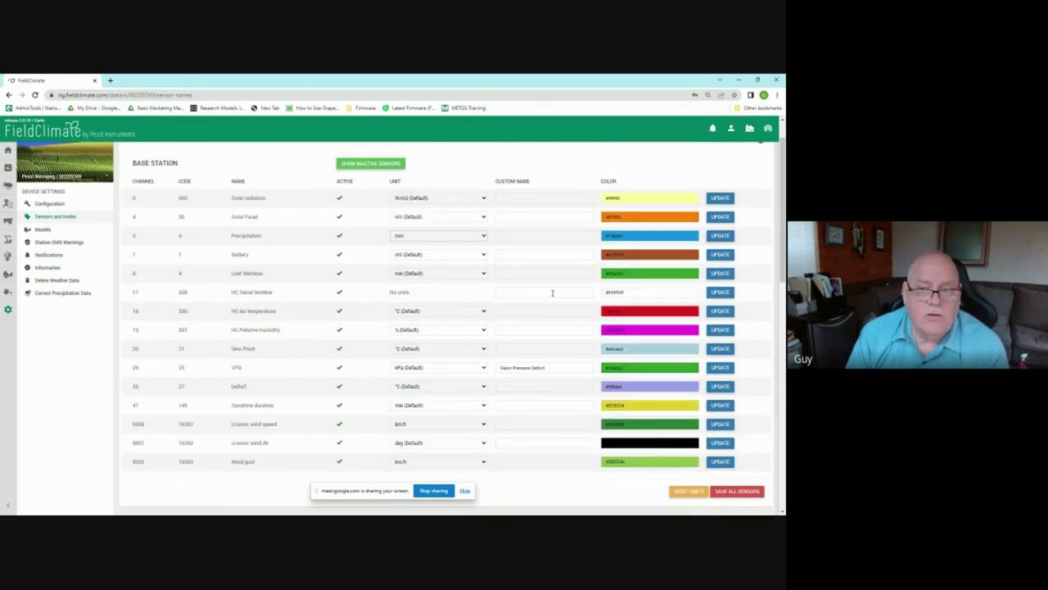
scroll(554, 295, "down", 7)
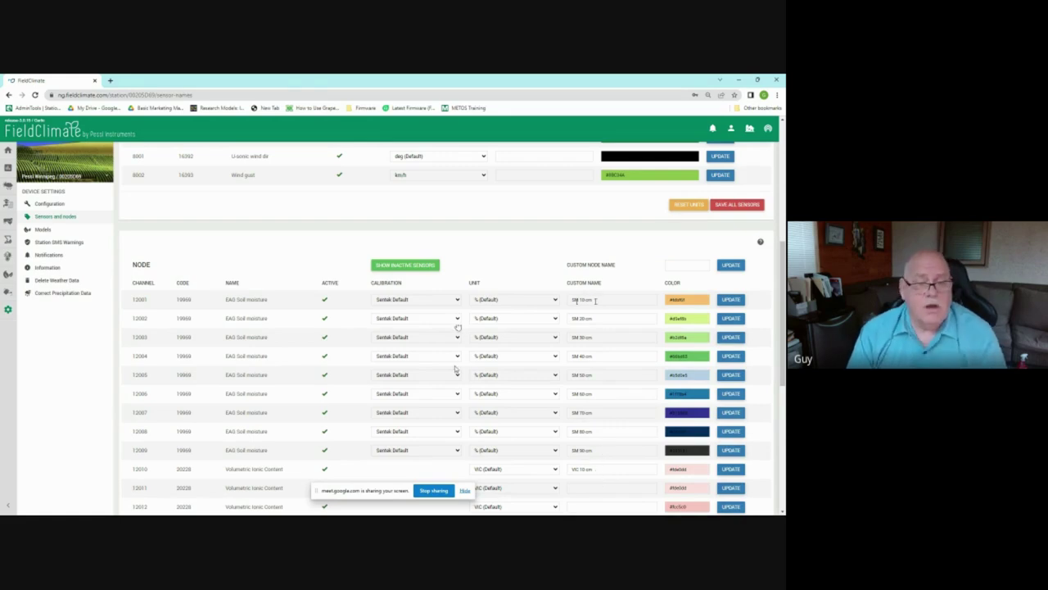
scroll(447, 360, "down", 4)
scroll(447, 361, "down", 4)
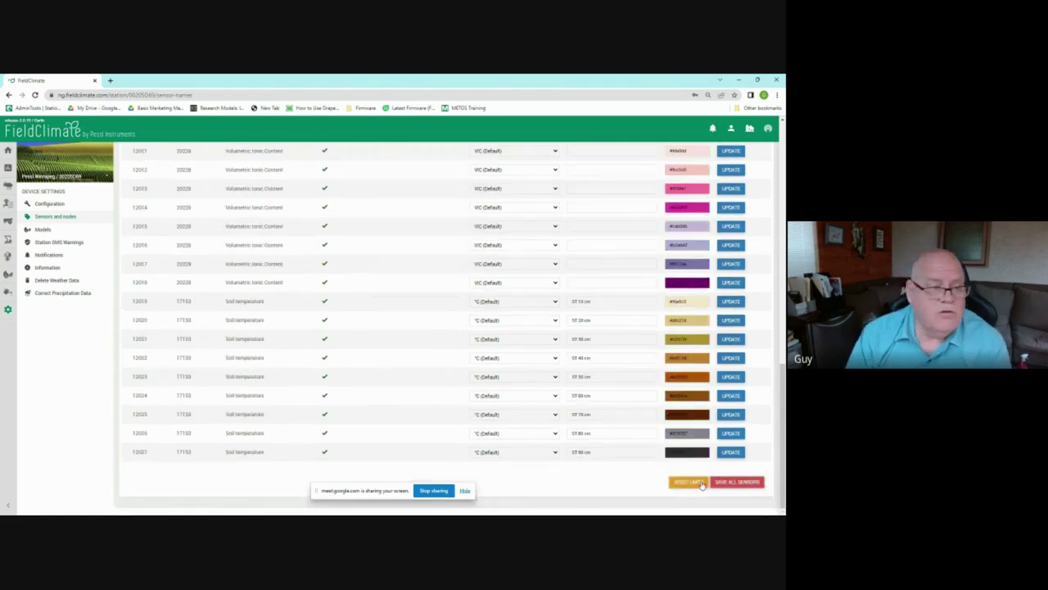
scroll(218, 282, "up", 5)
scroll(217, 283, "up", 10)
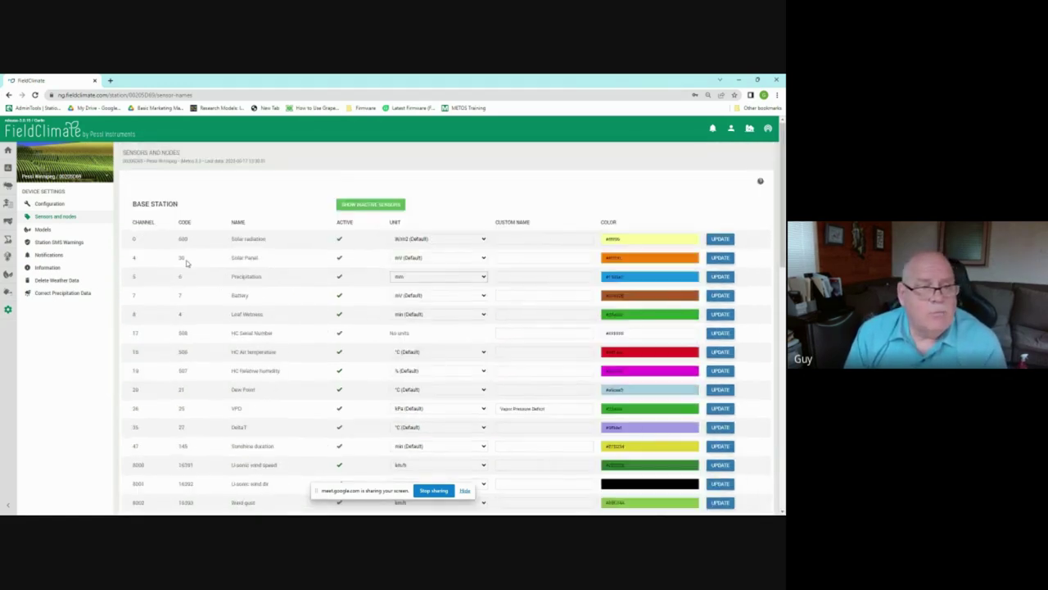